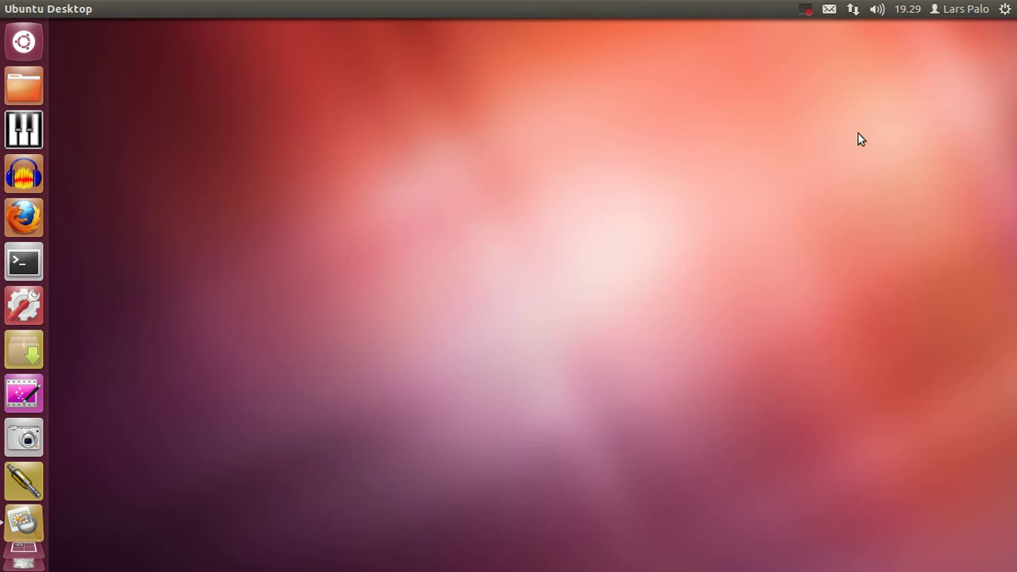
# Open the sound indicator menu from the volume icon in Unity's top panel
pyautogui.click(880, 15)
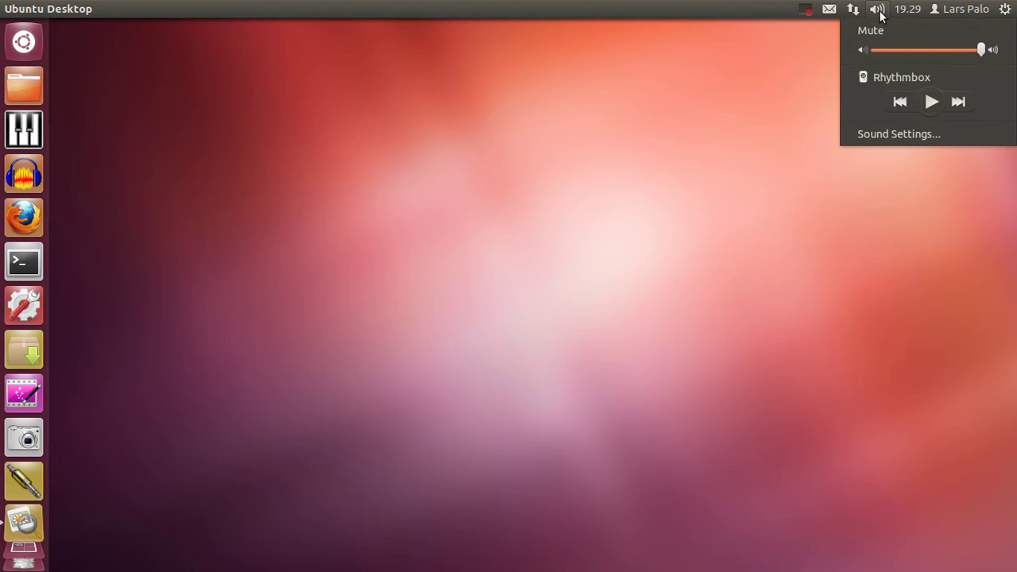
# Open Sound Settings and keep the Analog Output mode on Analog Surround 4.0
pyautogui.click(890, 137)
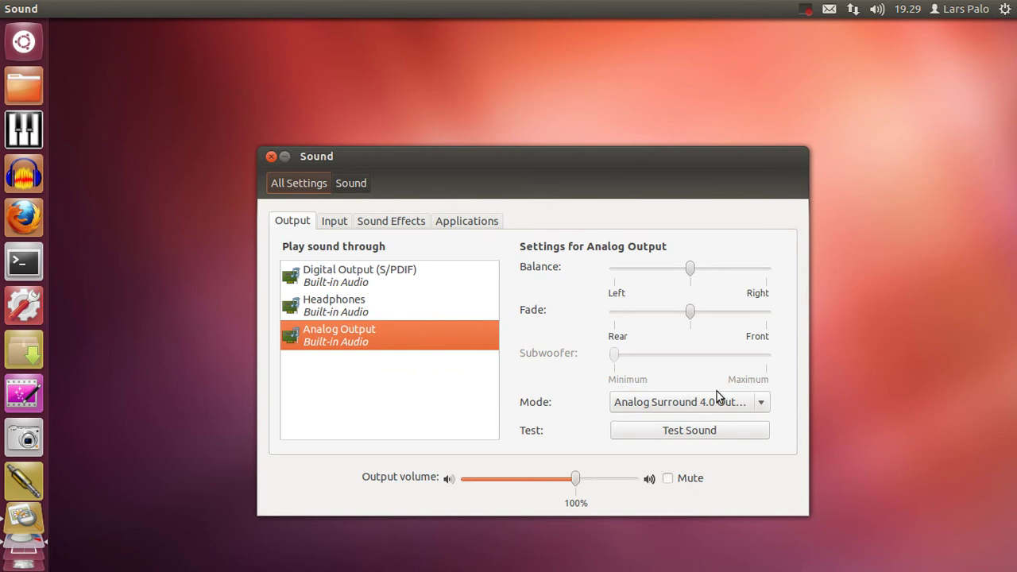
pyautogui.click(764, 405)
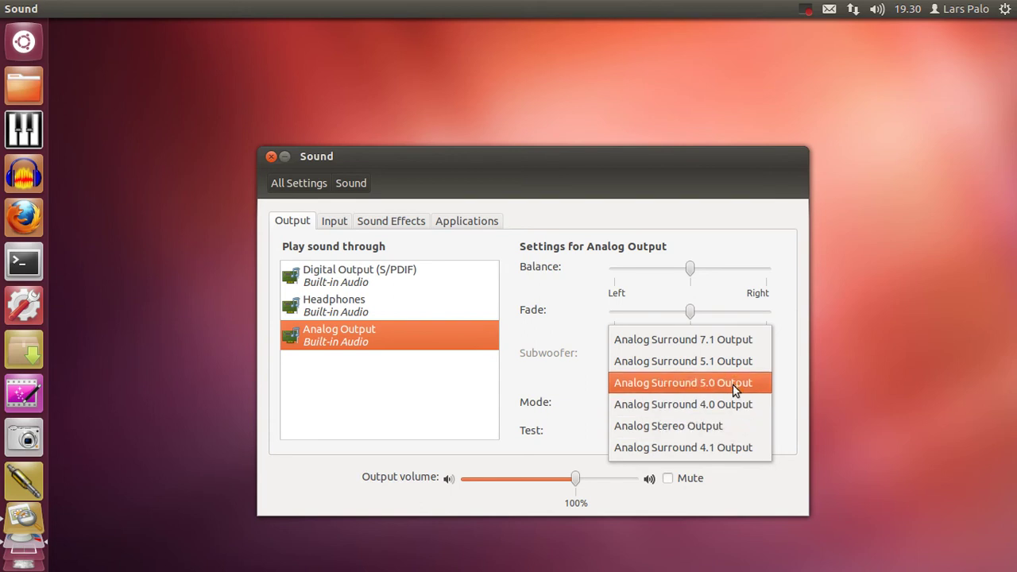
pyautogui.click(784, 400)
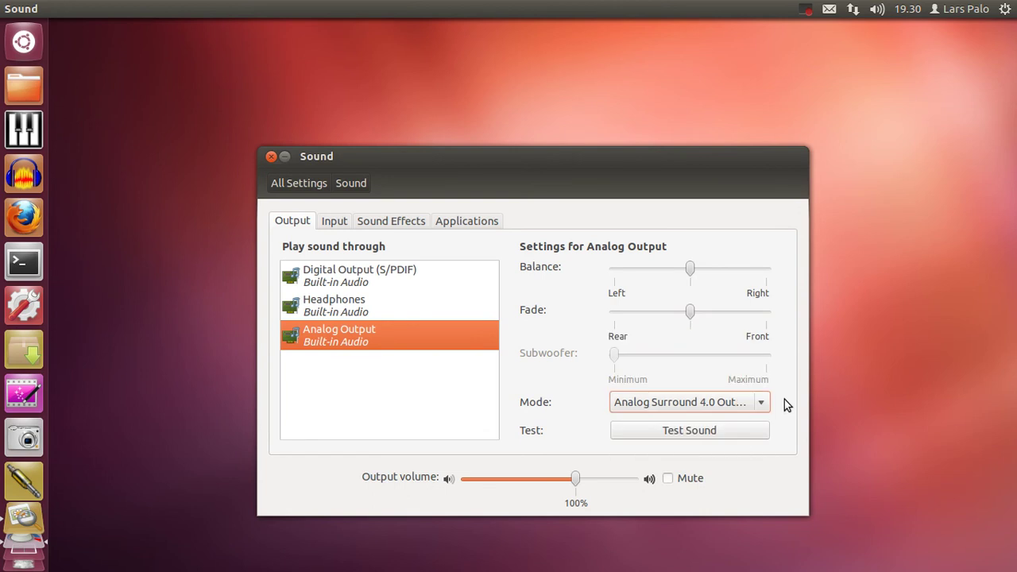
# Test Front Left, Front Right, Rear Left and Rear Right speakers, then close Sound settings
pyautogui.click(689, 434)
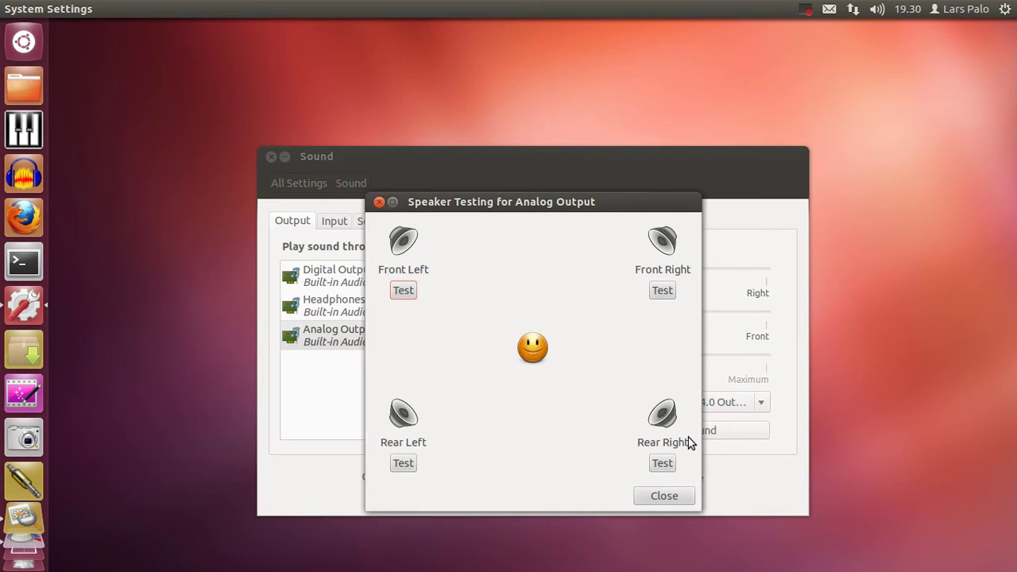
pyautogui.click(403, 291)
pyautogui.click(661, 291)
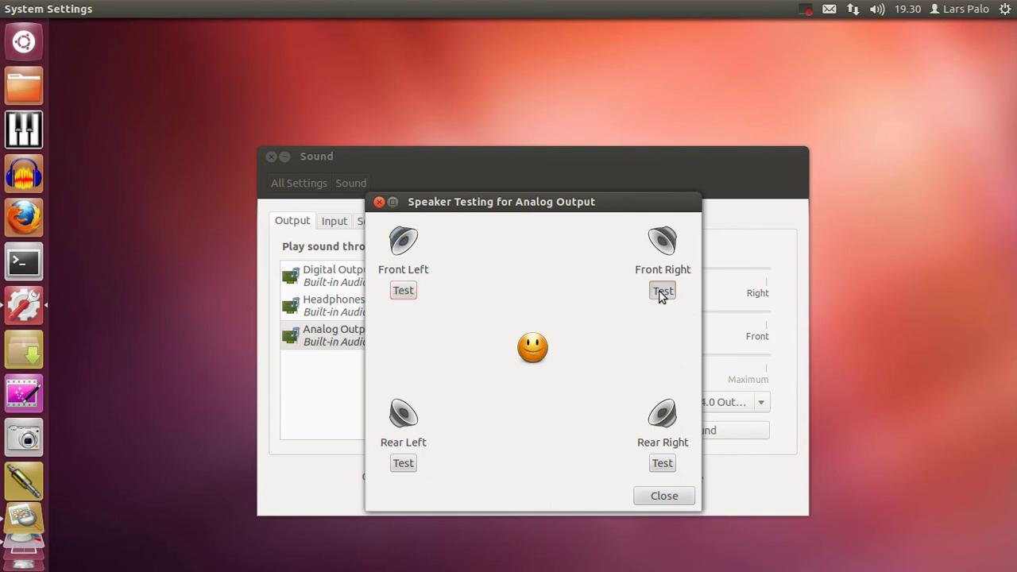
pyautogui.click(403, 466)
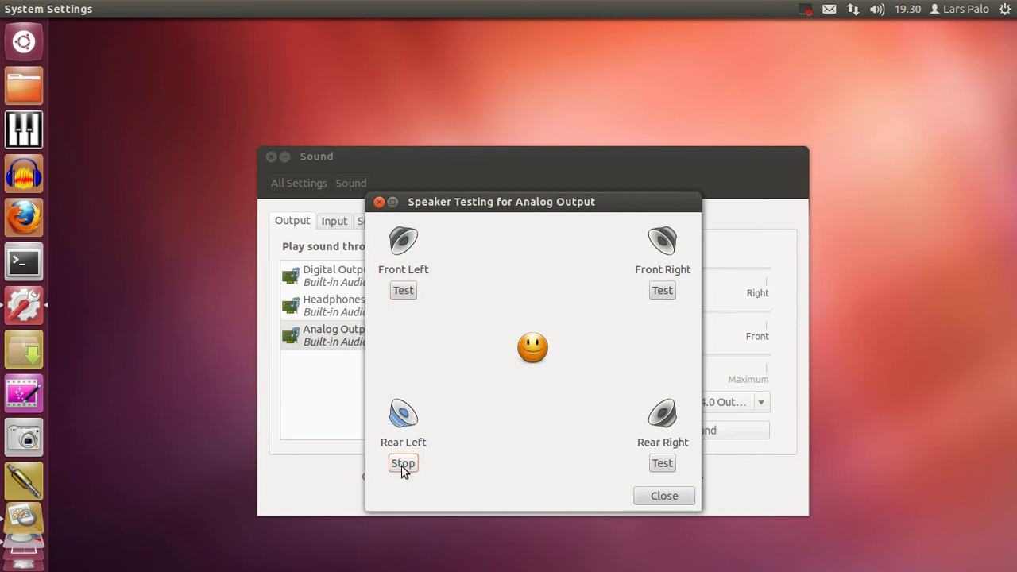
pyautogui.click(664, 467)
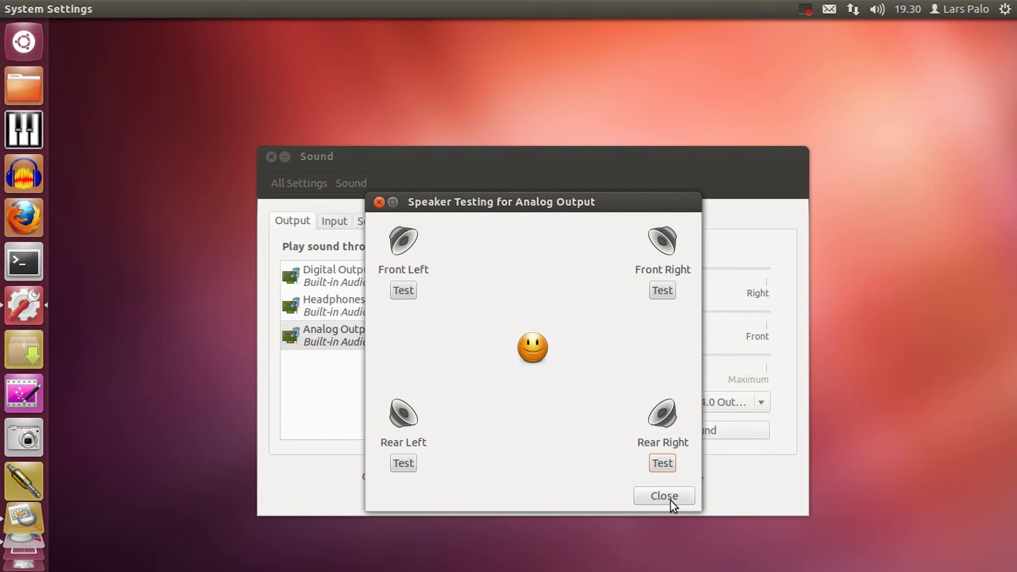
pyautogui.click(670, 498)
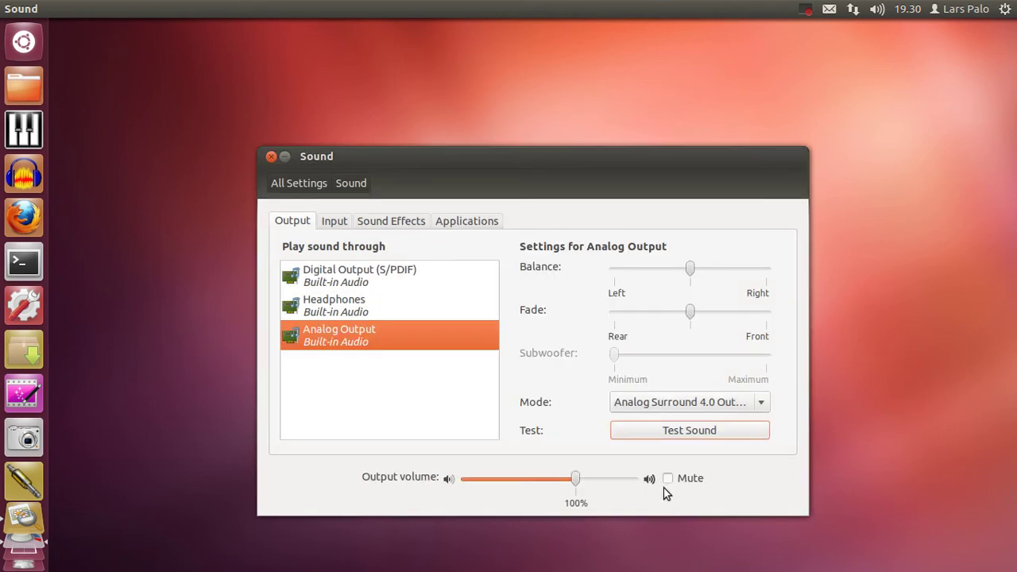
pyautogui.click(271, 157)
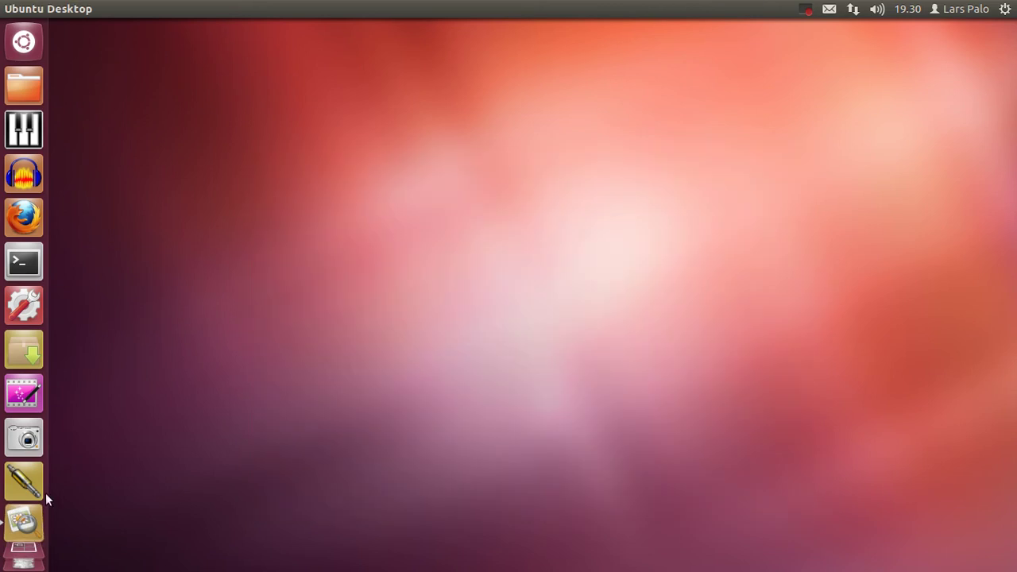
# Open the setup.jpg soundcard-to-amplifiers wiring diagram in Image Viewer
pyautogui.click(30, 524)
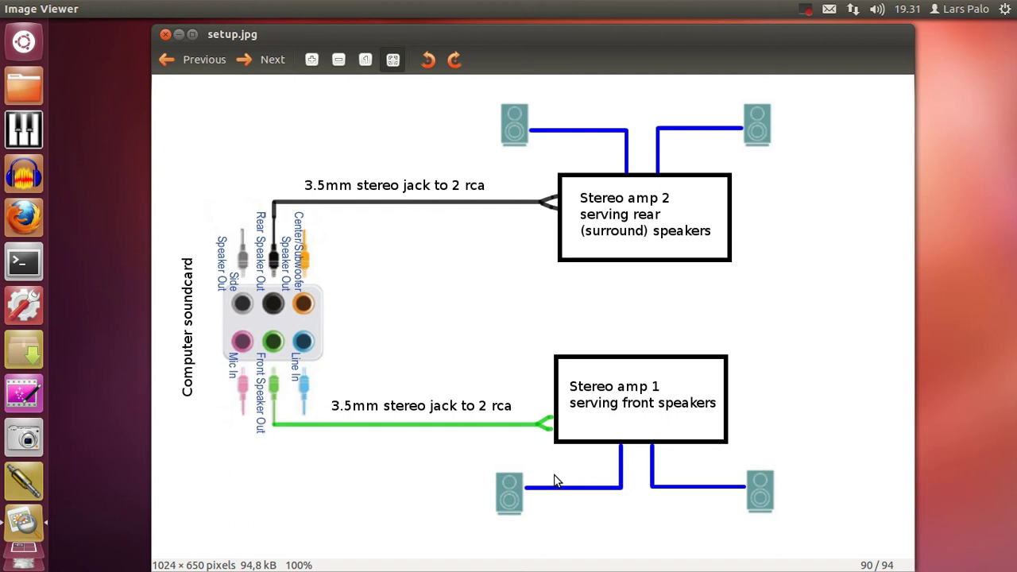
# Close the diagram, launch GrandOrgue and open its Audio/Midi Settings dialog
pyautogui.click(166, 36)
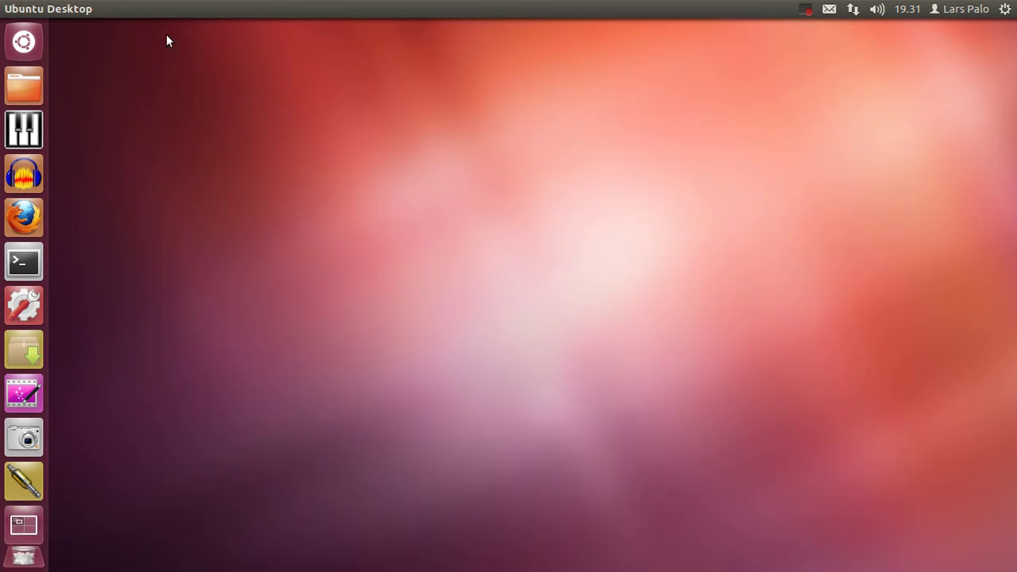
pyautogui.click(23, 137)
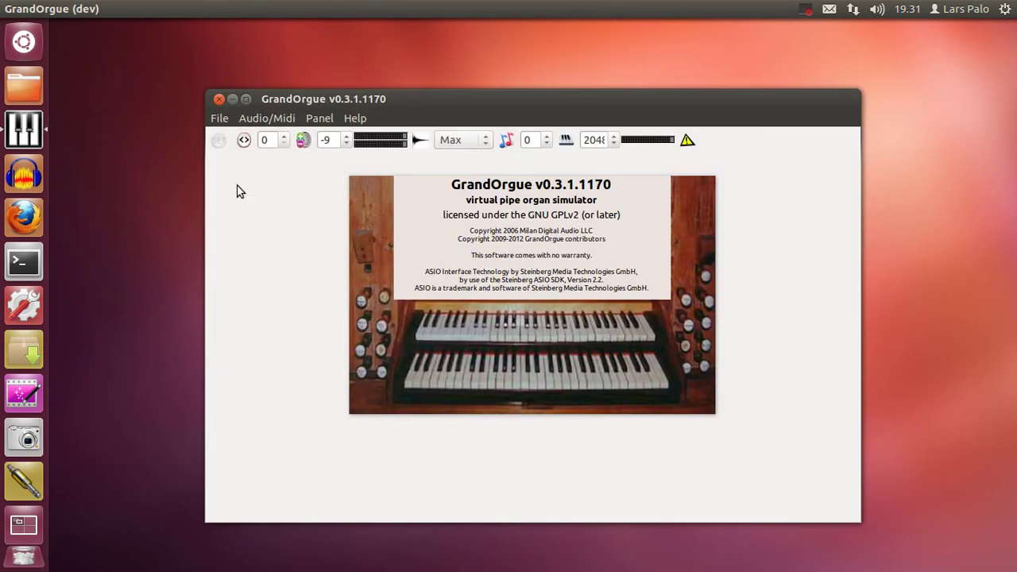
pyautogui.click(268, 121)
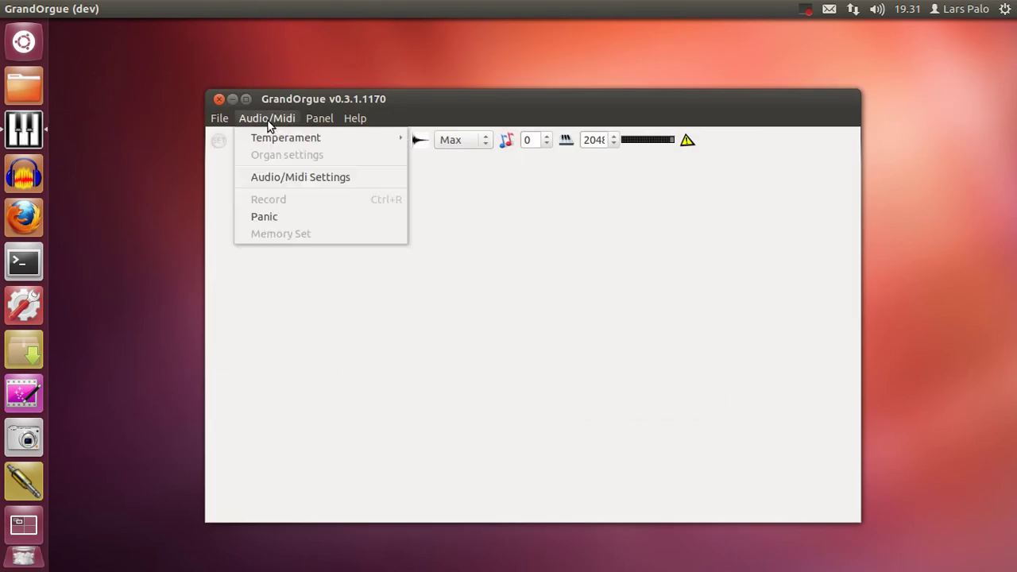
pyautogui.click(286, 179)
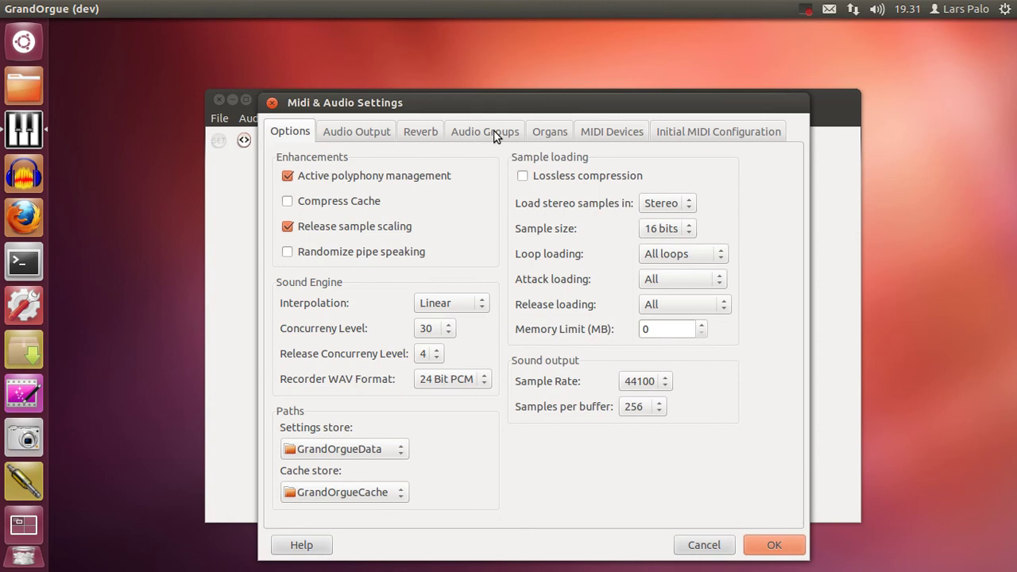
# Add a new audio group named 'Surround speakers' below the Default group
pyautogui.click(495, 137)
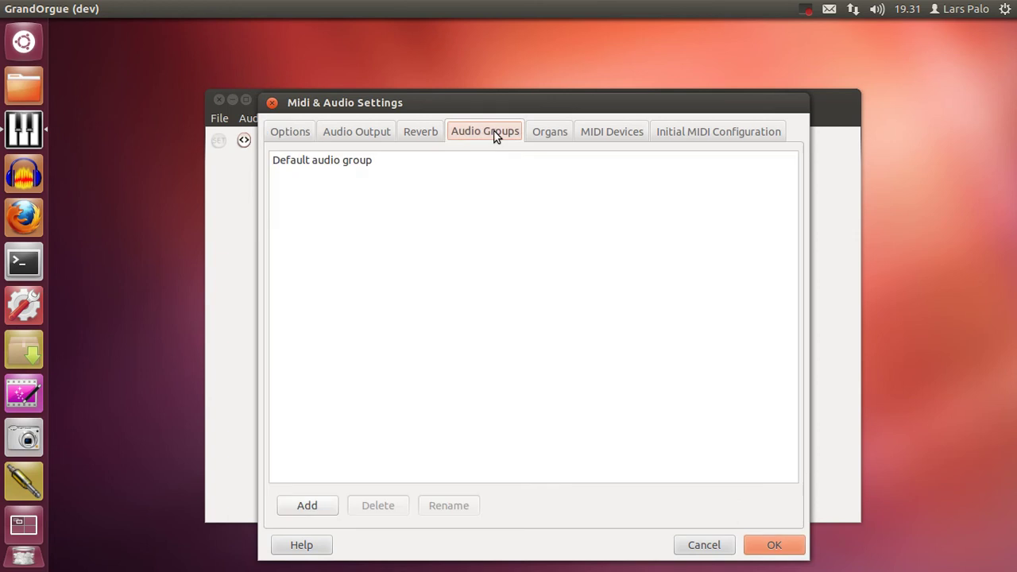
pyautogui.click(322, 509)
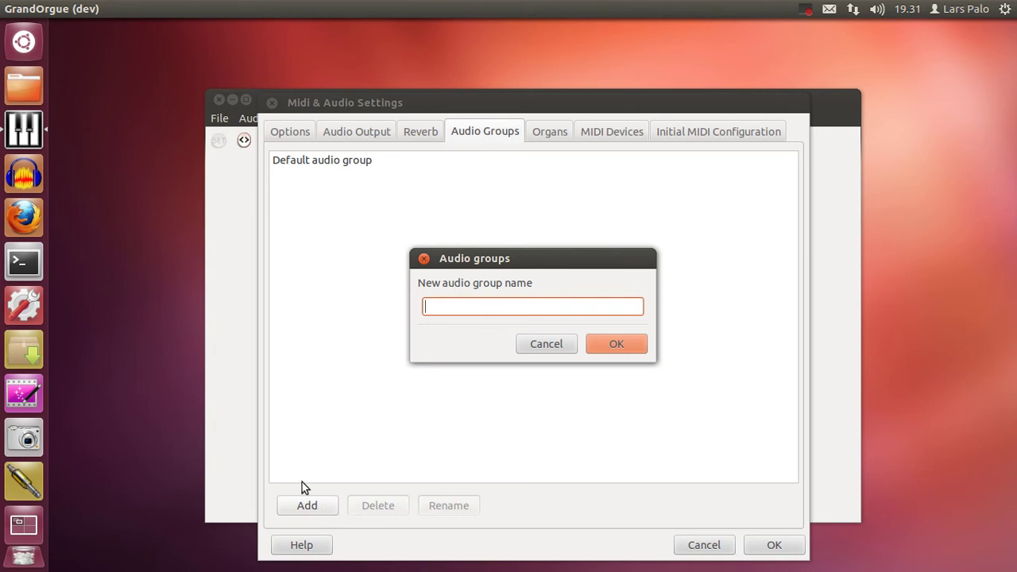
pyautogui.write('Surr')
pyautogui.write('ond')
pyautogui.press('BackSpace')
pyautogui.press('BackSpace')
pyautogui.write('und spe')
pyautogui.write('akers')
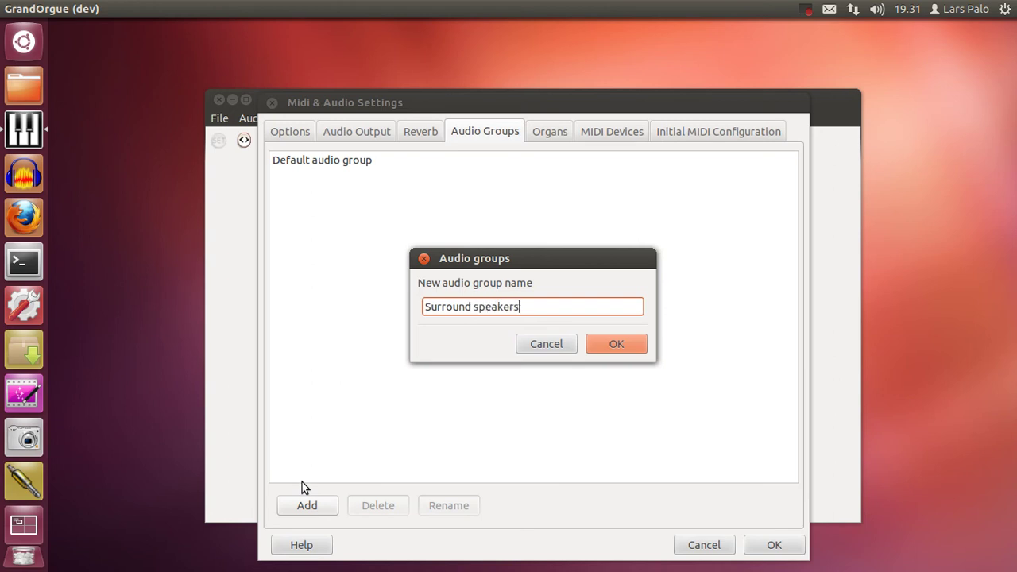
pyautogui.press('Return')
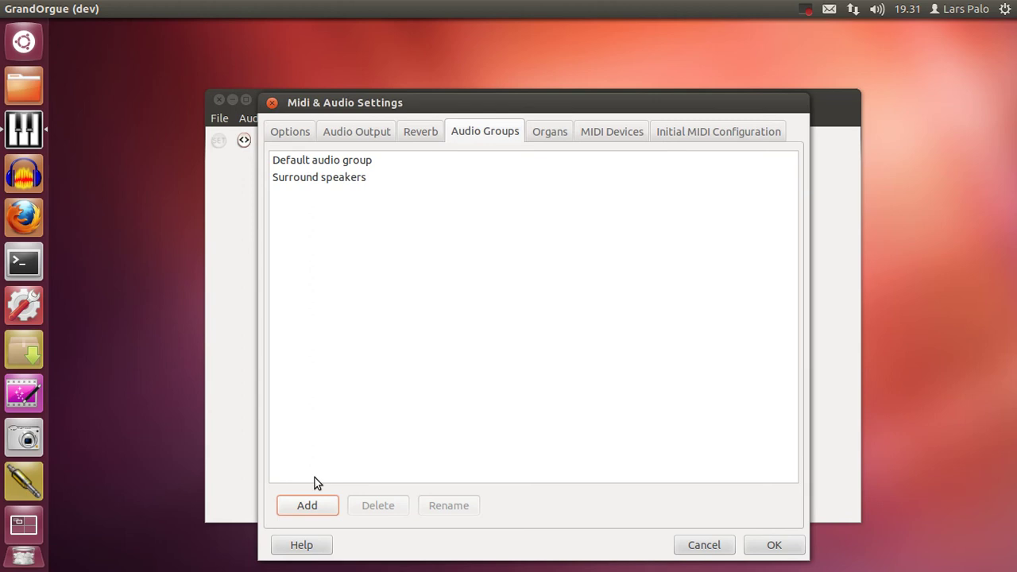
# Add Channels 3 and 4 to the ALSA (PA) audio output device
pyautogui.click(374, 134)
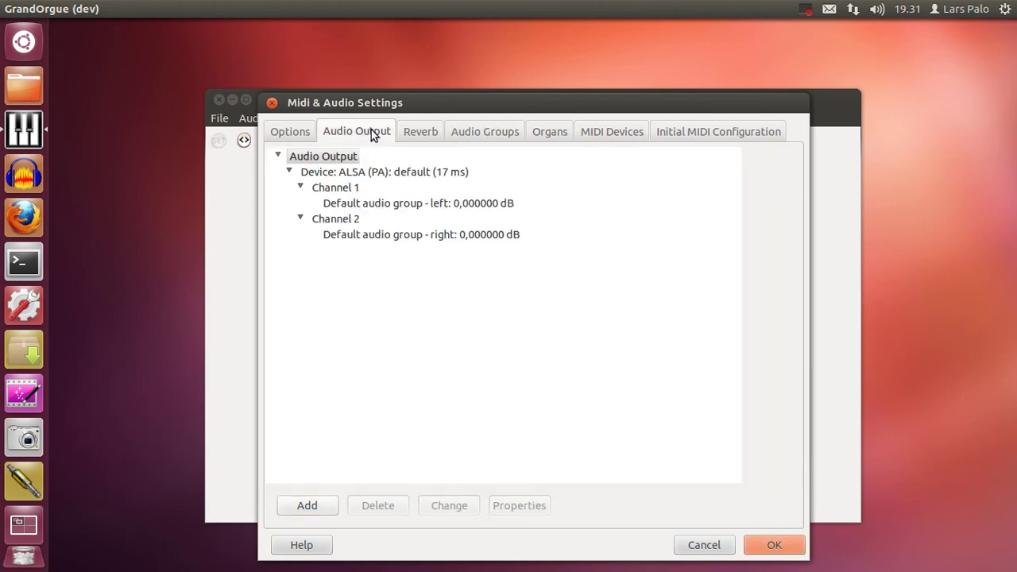
pyautogui.click(351, 173)
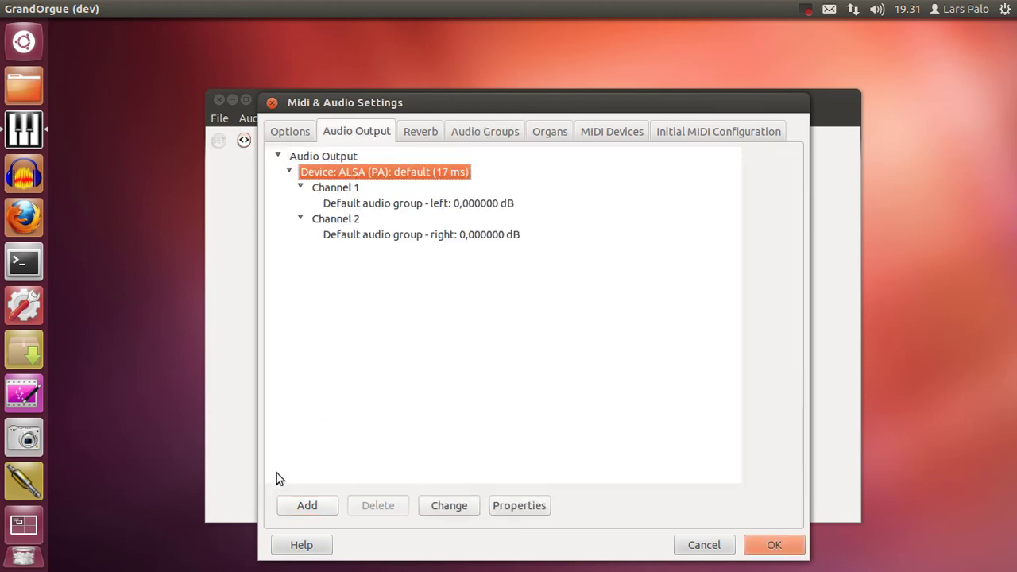
pyautogui.click(326, 507)
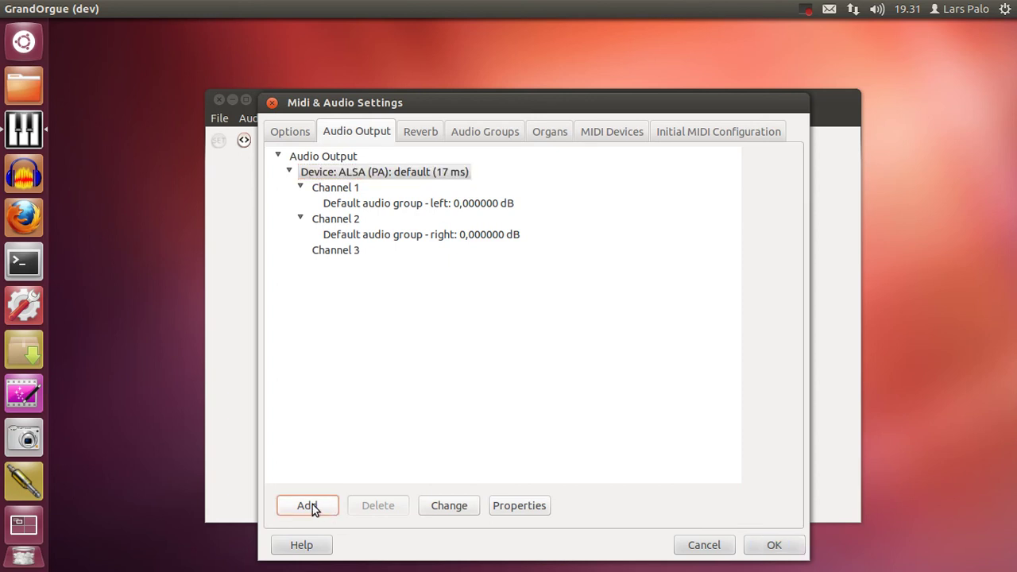
pyautogui.click(312, 506)
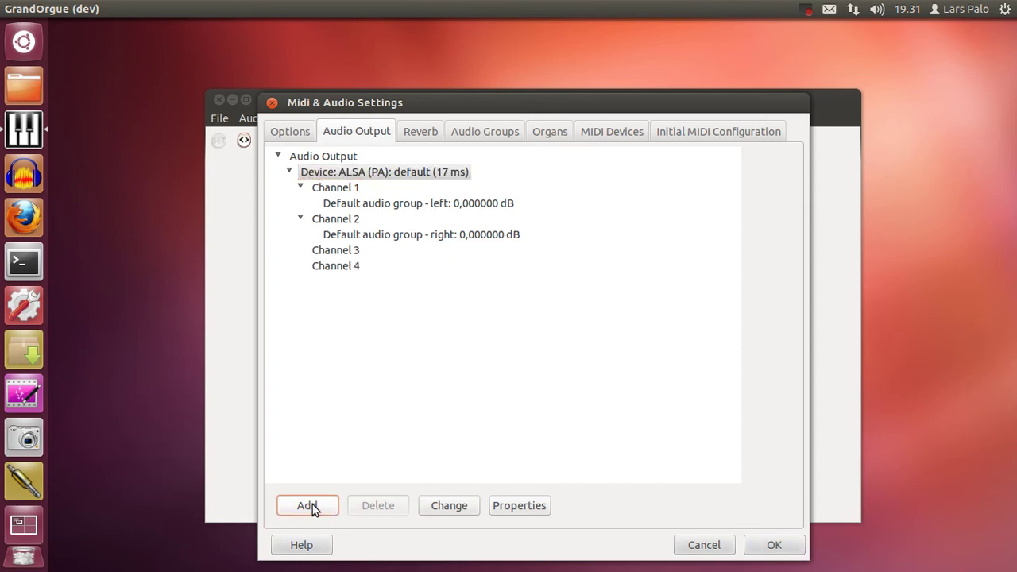
# Route 'Surround speakers - left' to Channel 3 and 'Surround speakers - right' to Channel 4
pyautogui.click(330, 253)
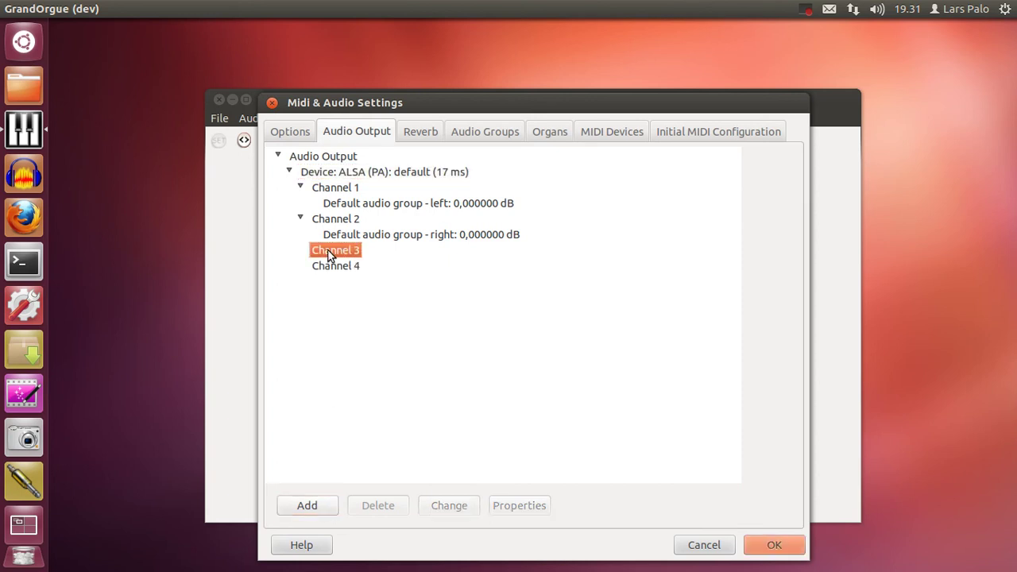
pyautogui.click(326, 508)
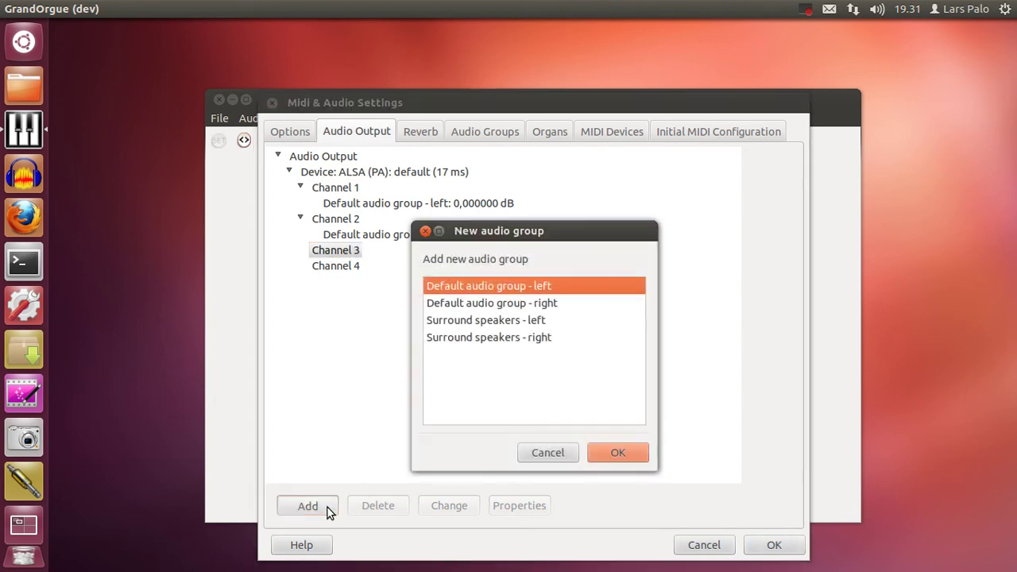
pyautogui.click(470, 324)
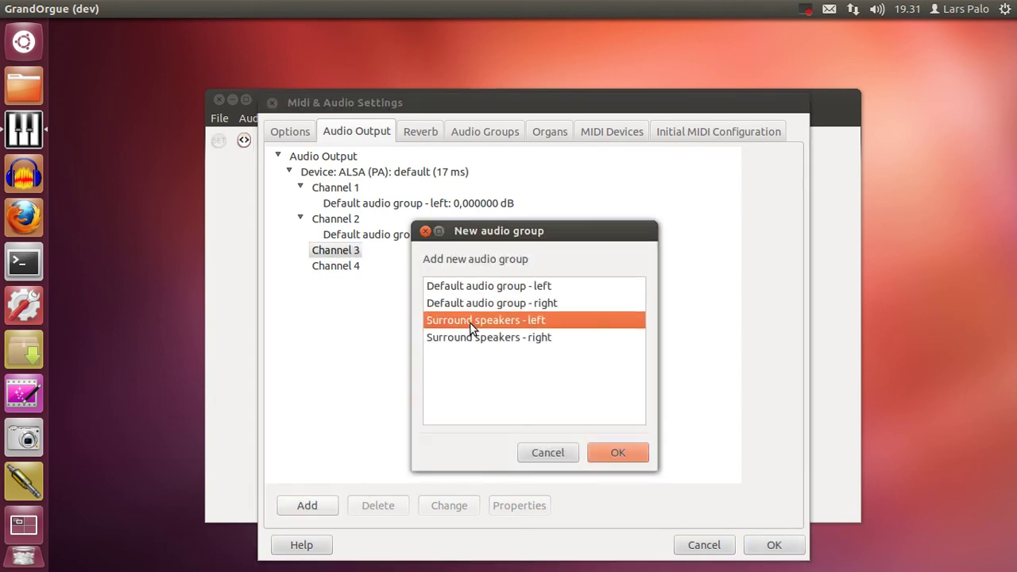
pyautogui.click(618, 453)
pyautogui.click(354, 284)
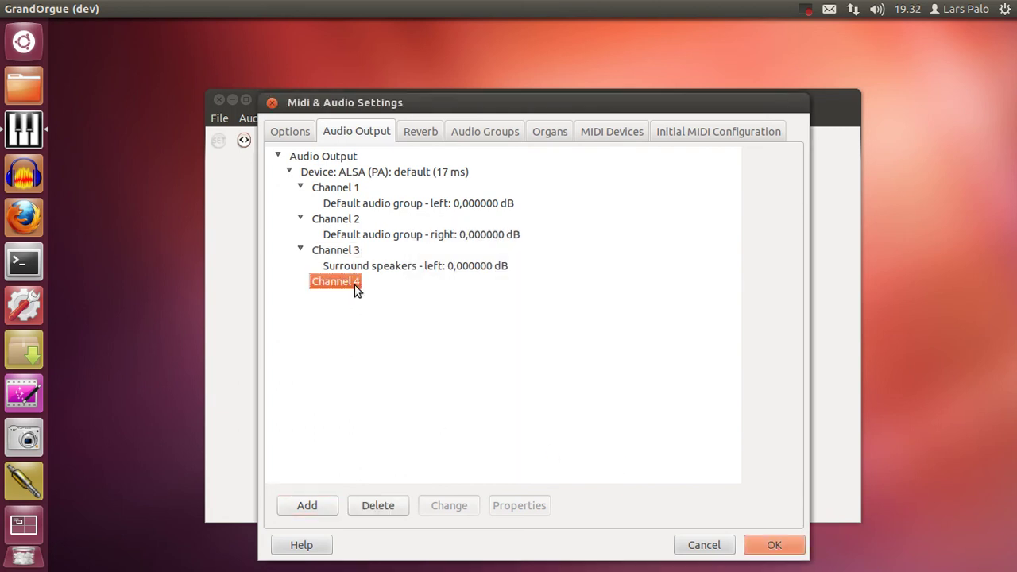
pyautogui.click(320, 507)
pyautogui.click(465, 338)
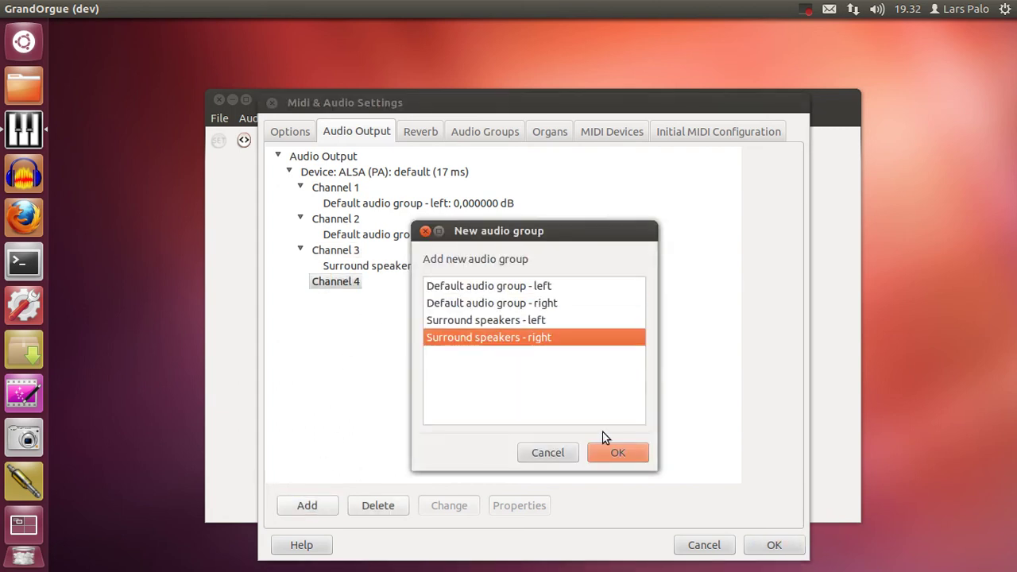
pyautogui.click(618, 456)
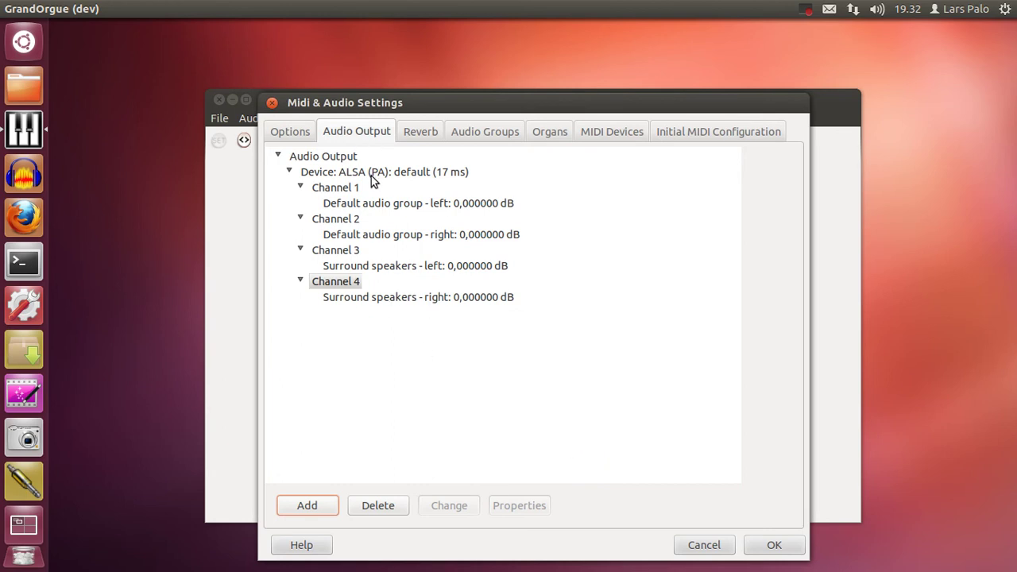
# Apply the audio settings and load the recently used Stiehr-Mockers organ
pyautogui.click(768, 547)
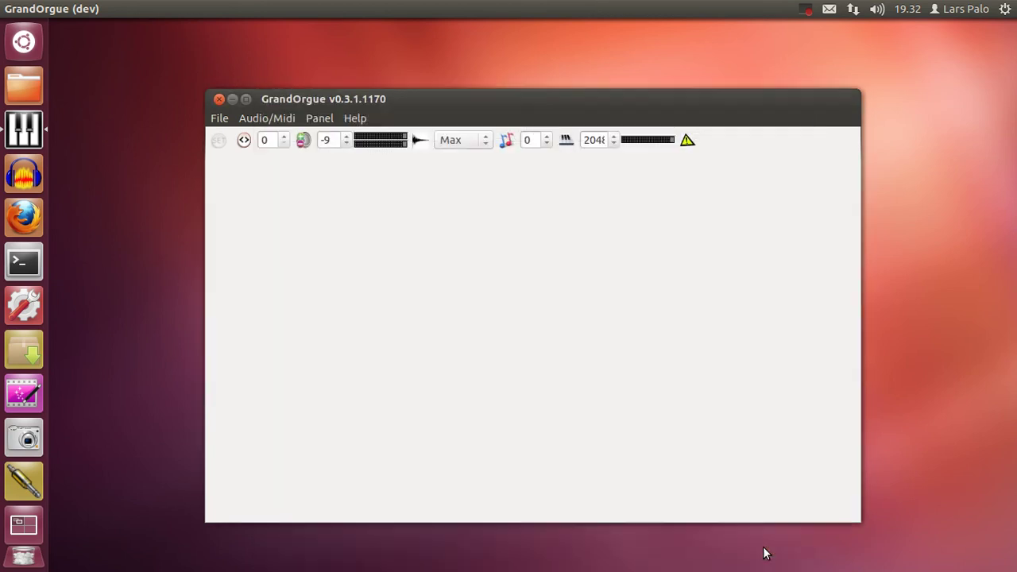
pyautogui.click(225, 119)
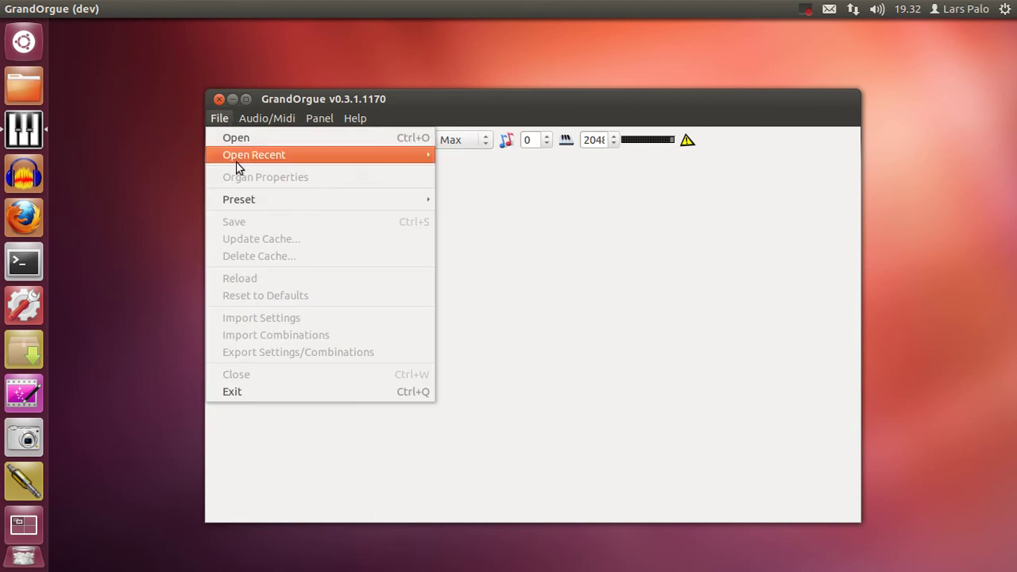
pyautogui.moveTo(254, 155)
pyautogui.click(587, 157)
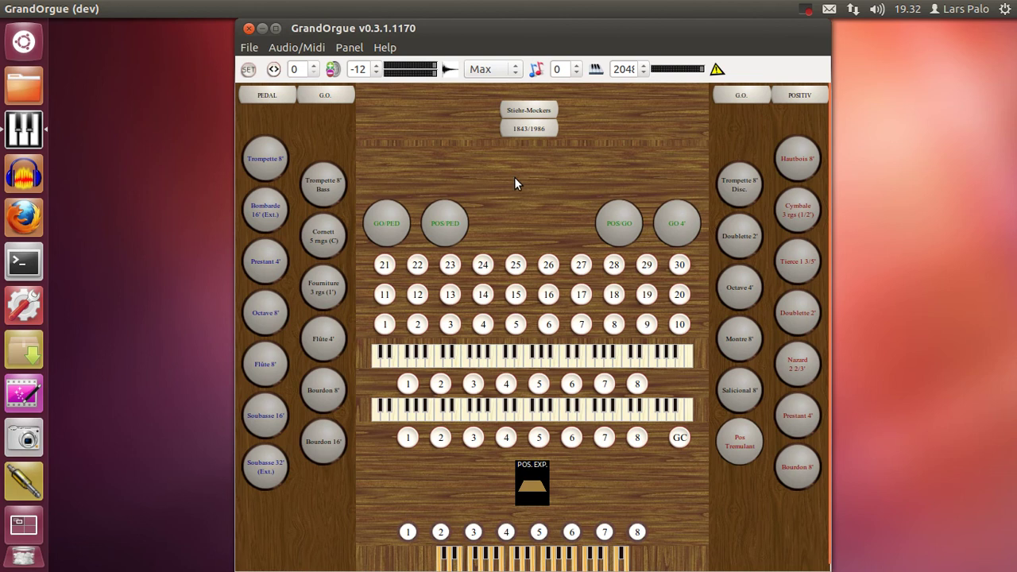
pyautogui.click(292, 53)
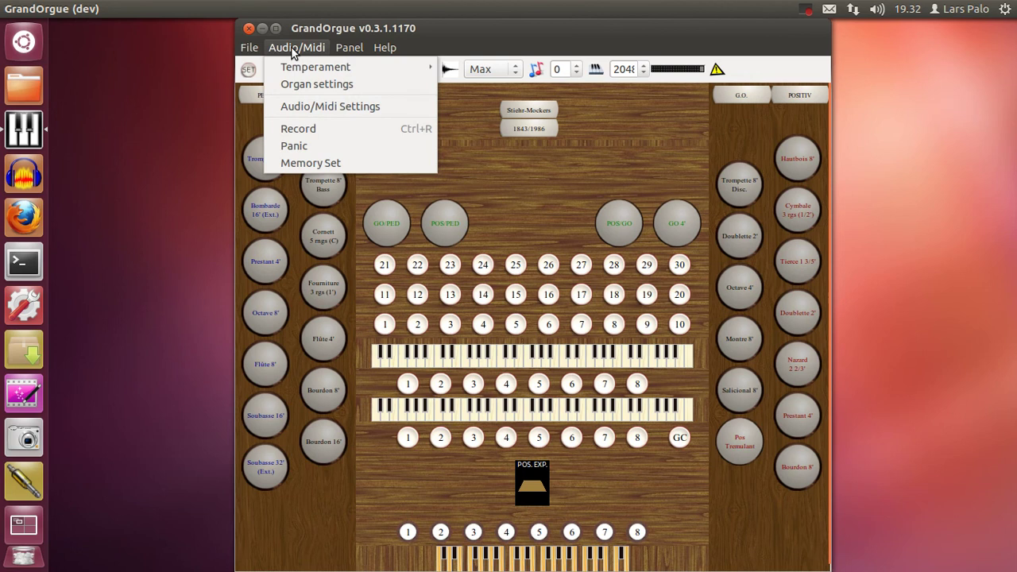
# Open Organ settings and select the Hautbois 8' stop under Windchest 3
pyautogui.click(311, 88)
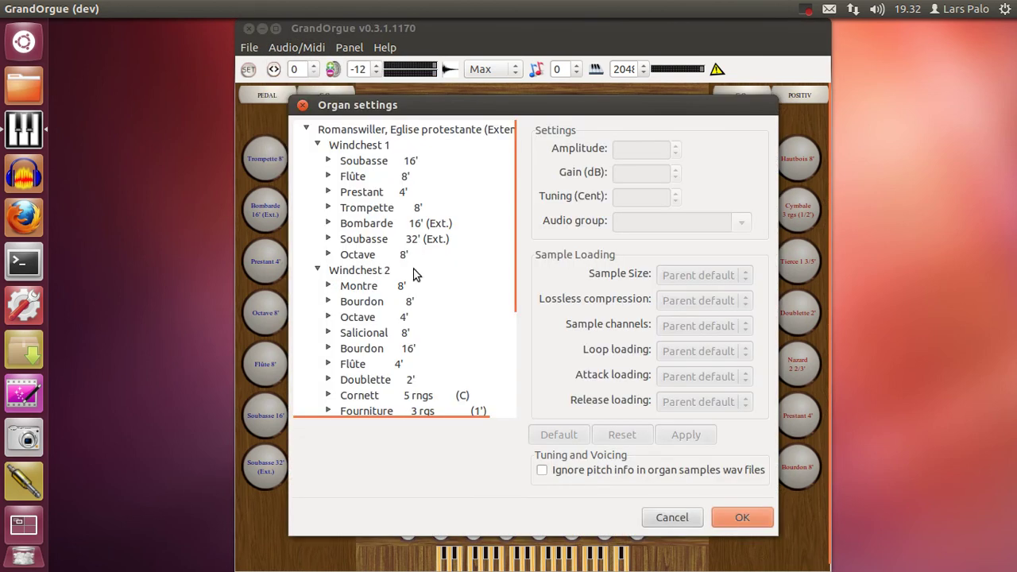
pyautogui.scroll(-2, 524, 254)
pyautogui.scroll(-2, 526, 286)
pyautogui.scroll(-1, 526, 302)
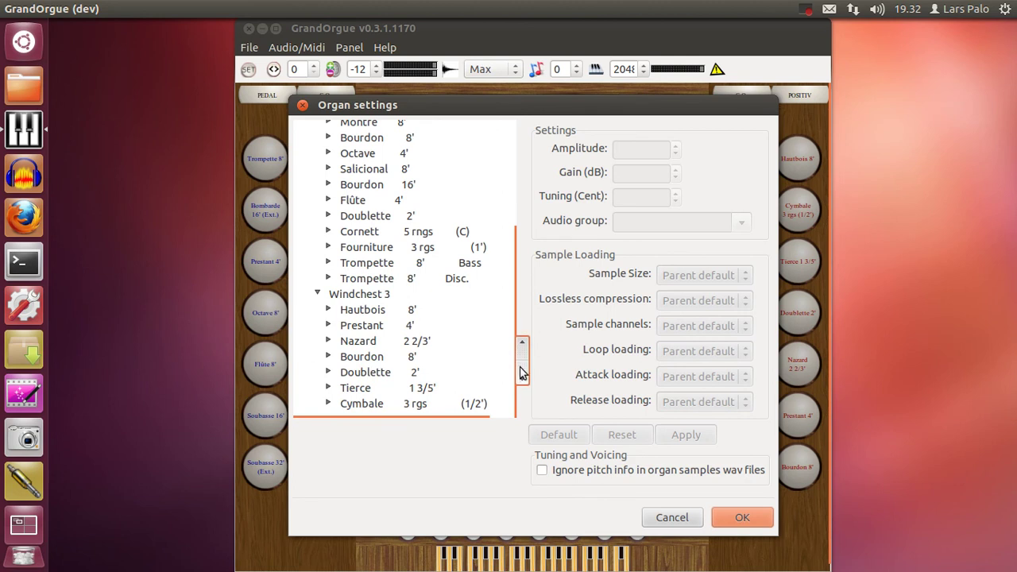
pyautogui.click(369, 314)
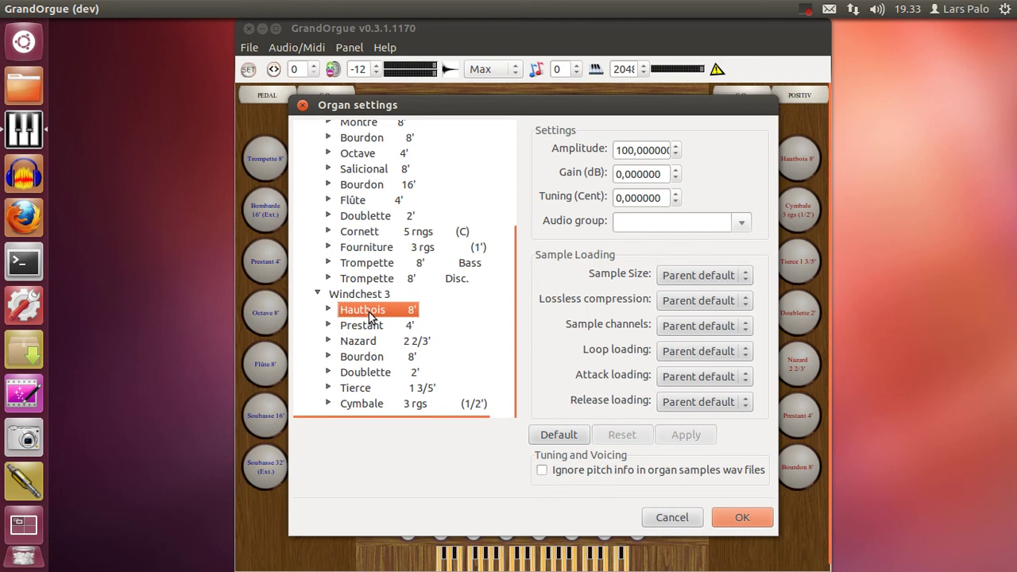
# Assign Hautbois, Prestant 4' and Nazard to the Surround speakers audio group
pyautogui.click(739, 226)
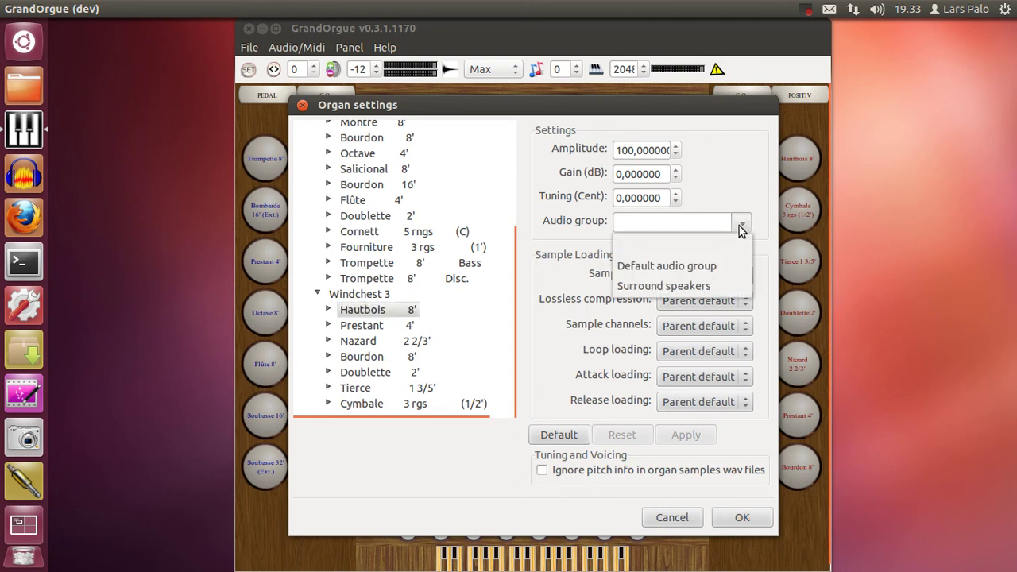
pyautogui.click(685, 293)
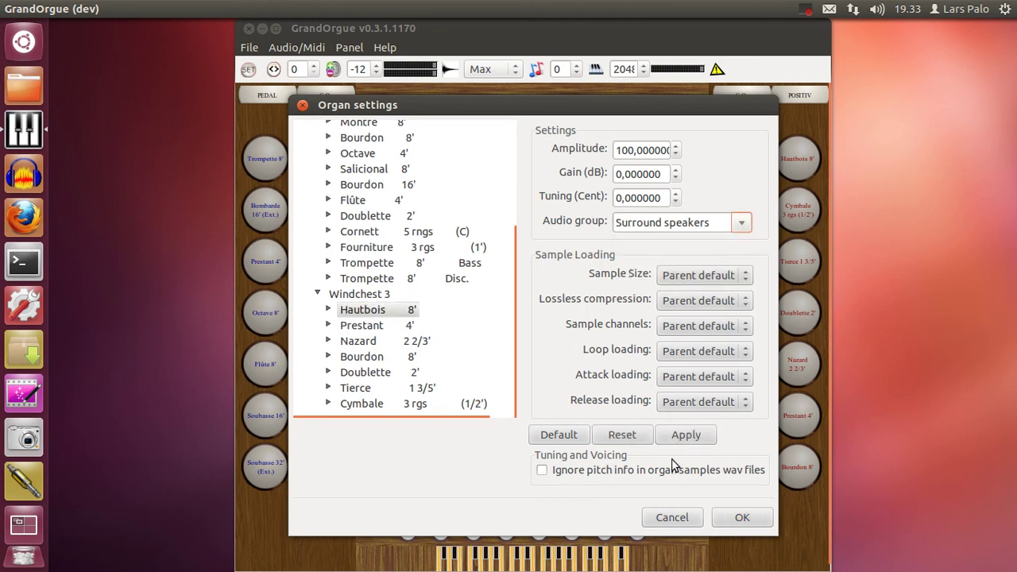
pyautogui.click(682, 436)
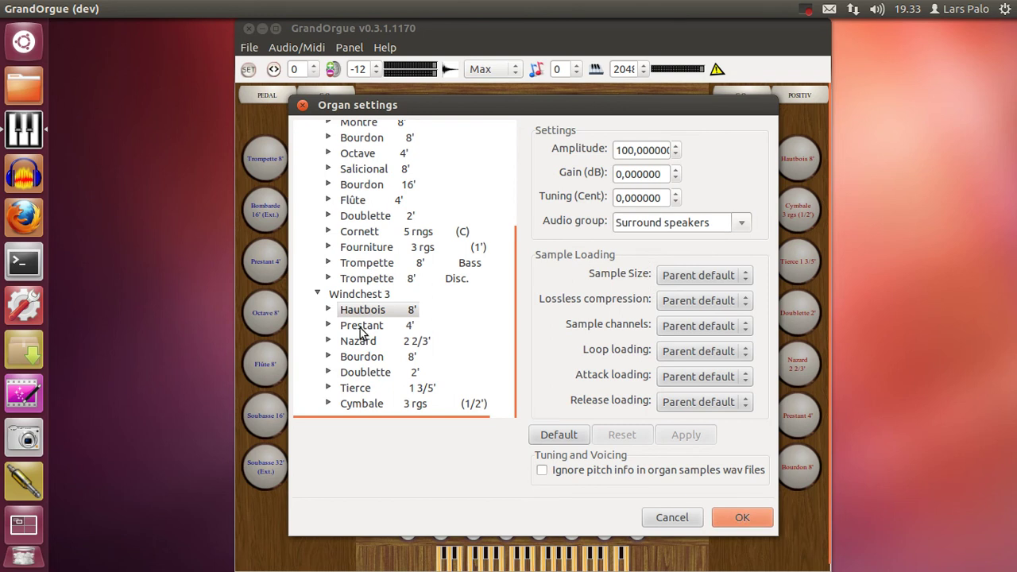
pyautogui.click(362, 326)
pyautogui.click(744, 222)
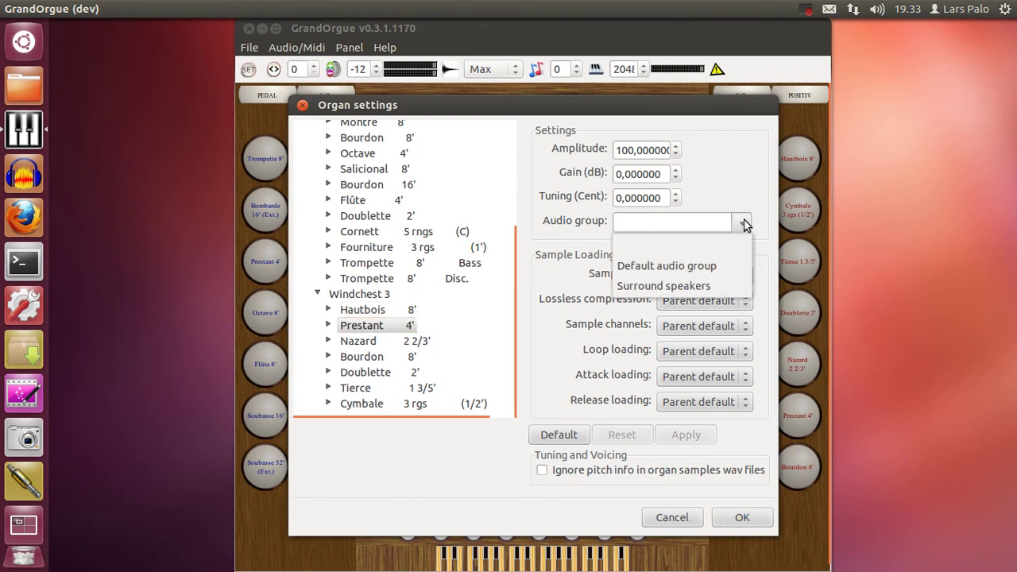
pyautogui.click(686, 287)
pyautogui.click(686, 436)
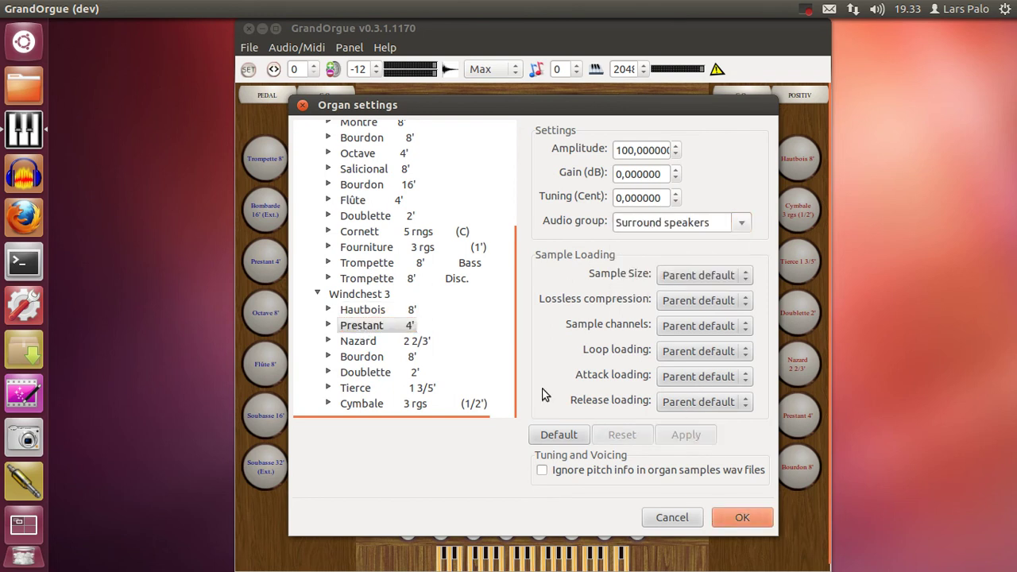
pyautogui.click(355, 342)
pyautogui.click(743, 225)
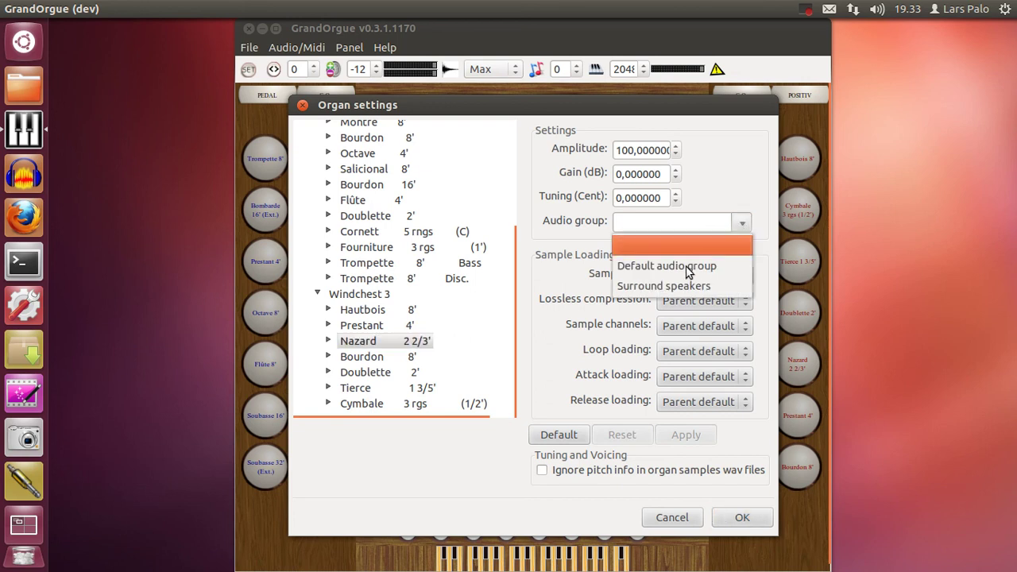
pyautogui.click(690, 286)
pyautogui.click(684, 437)
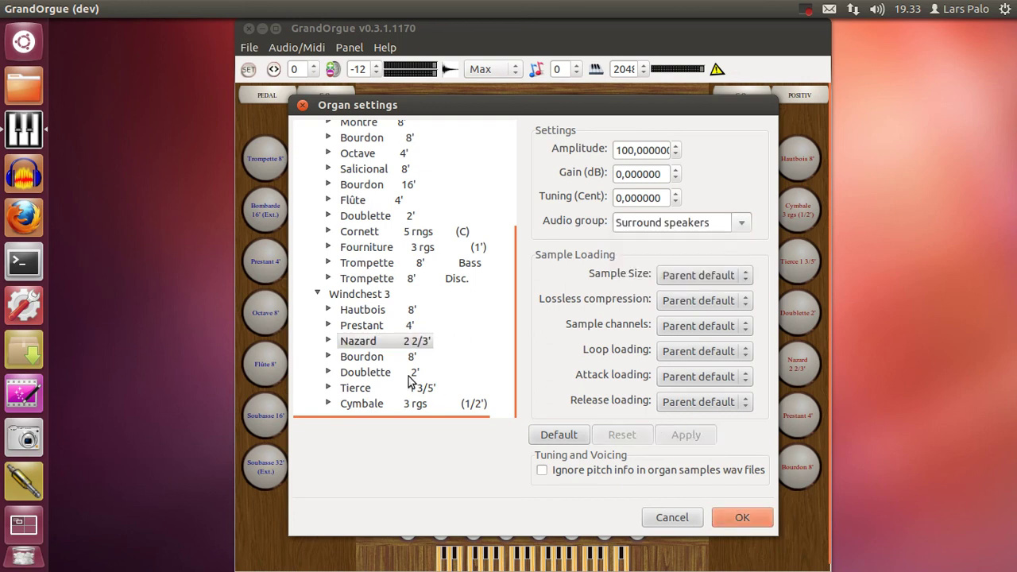
# Assign Bourdon 8' and Doublette 2' to the Surround speakers audio group
pyautogui.click(381, 360)
pyautogui.click(738, 225)
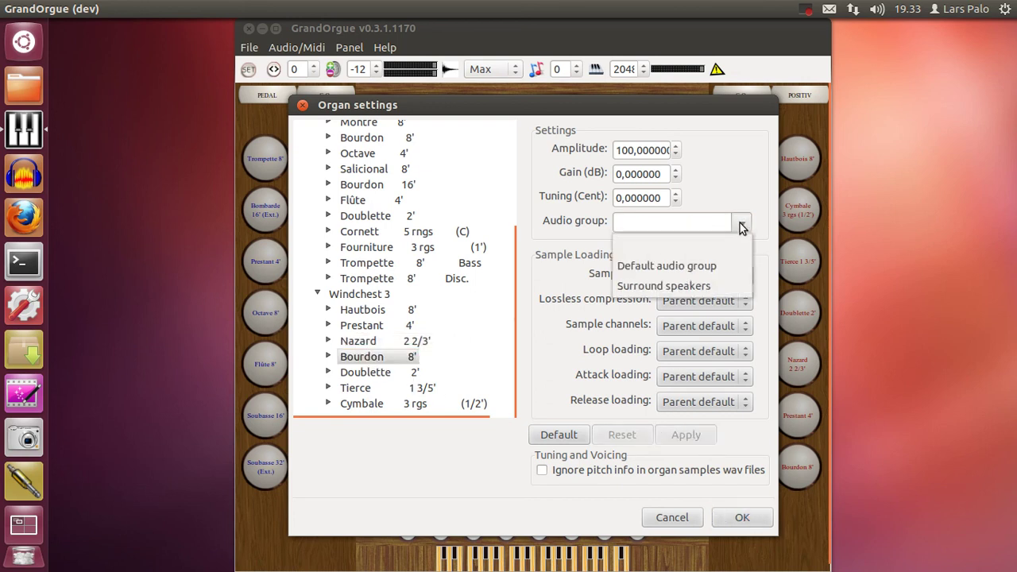
pyautogui.click(659, 288)
pyautogui.click(668, 435)
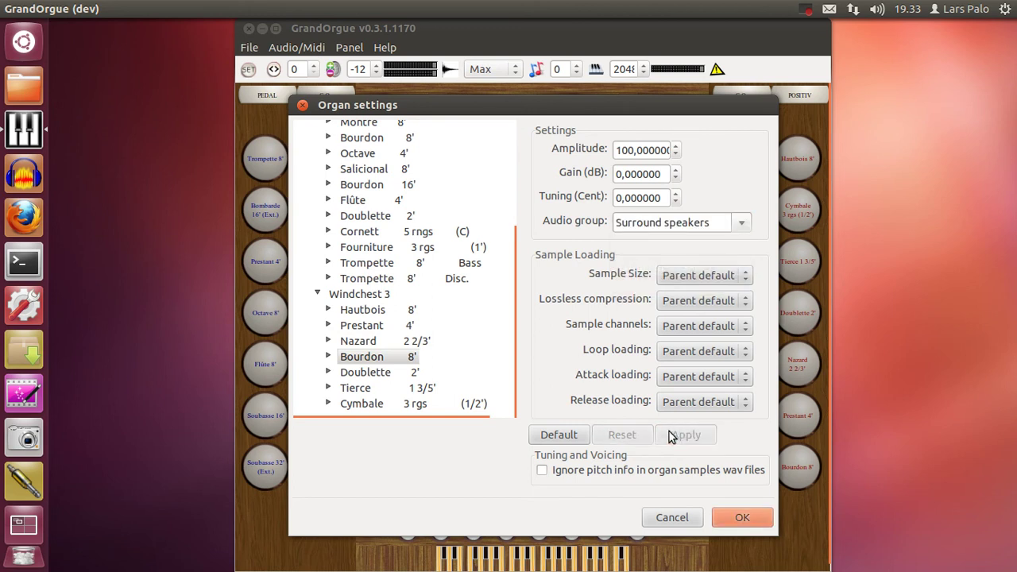
pyautogui.click(382, 374)
pyautogui.click(748, 222)
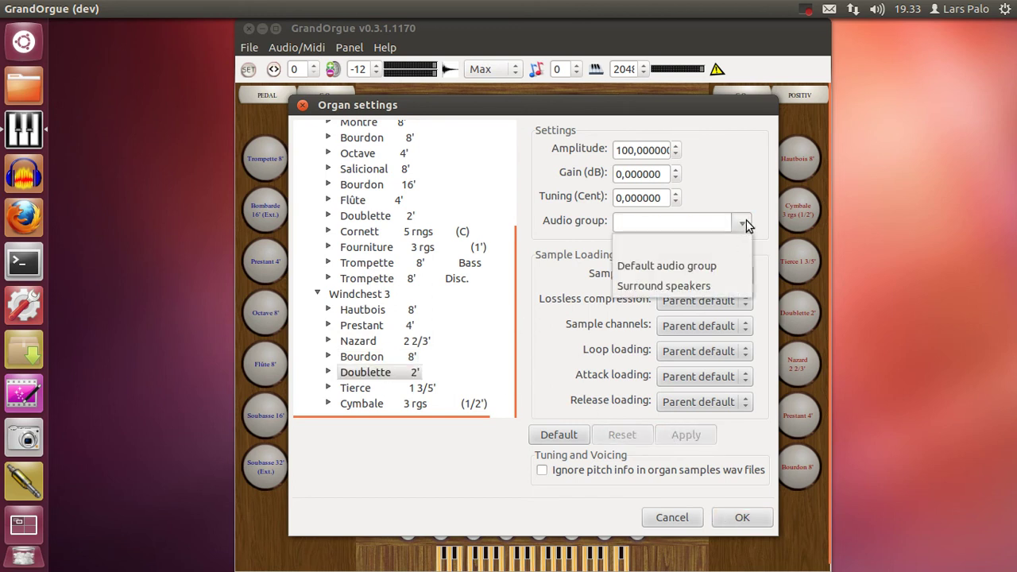
pyautogui.click(659, 287)
pyautogui.click(690, 435)
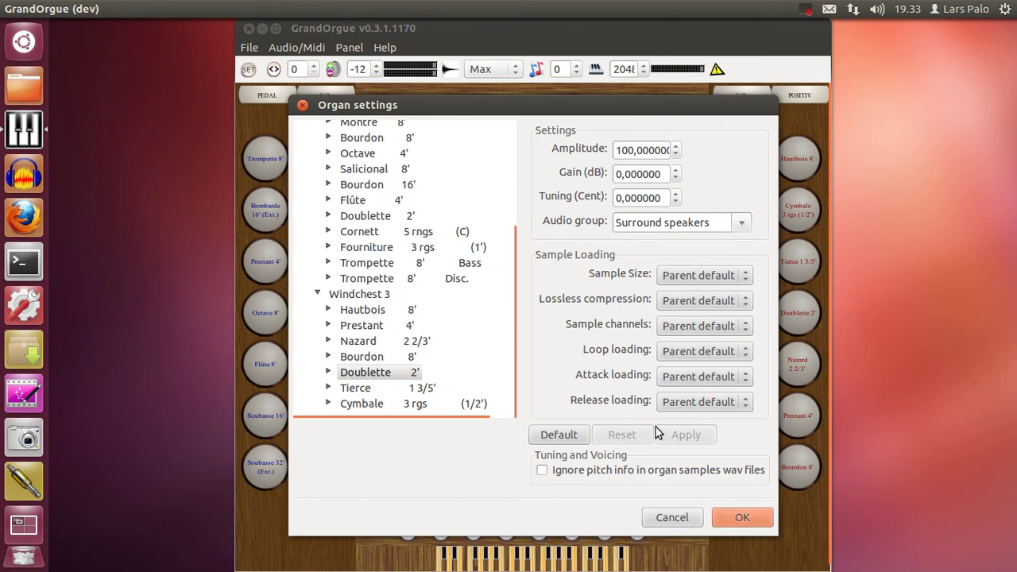
# Assign Tierce and Cymbale to the Surround speakers audio group
pyautogui.click(394, 387)
pyautogui.click(747, 221)
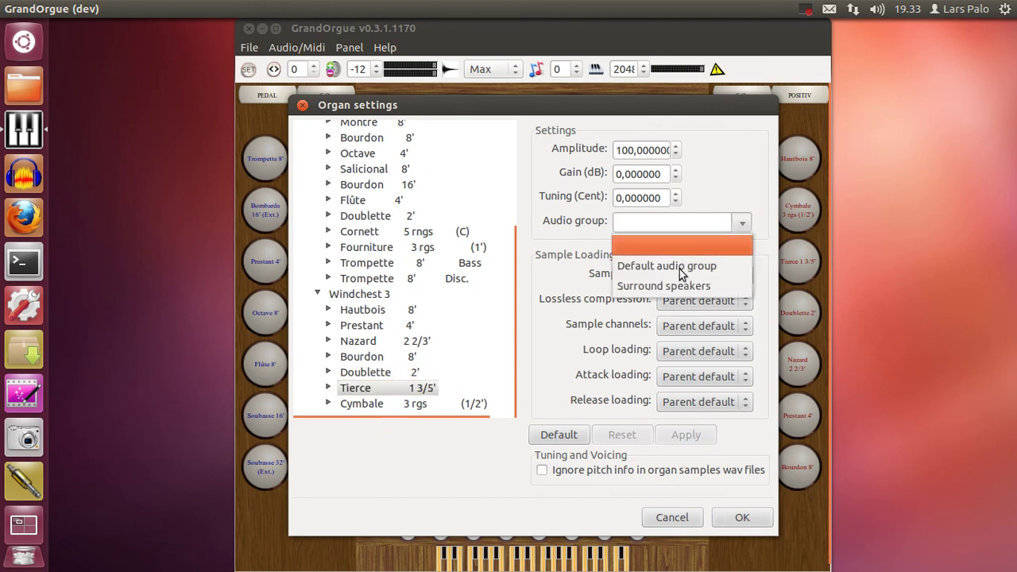
pyautogui.click(672, 280)
pyautogui.click(685, 435)
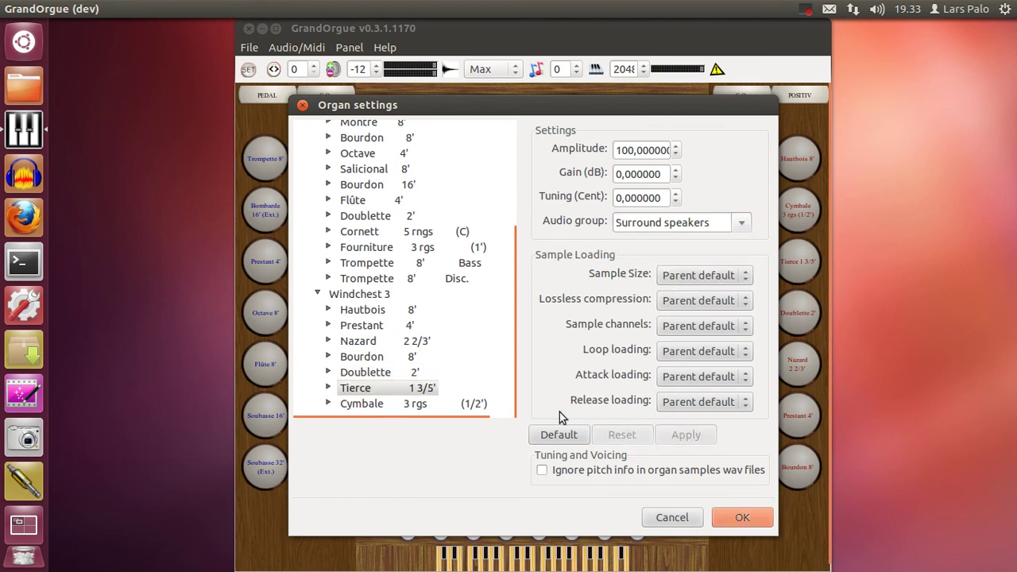
pyautogui.click(405, 407)
pyautogui.click(739, 225)
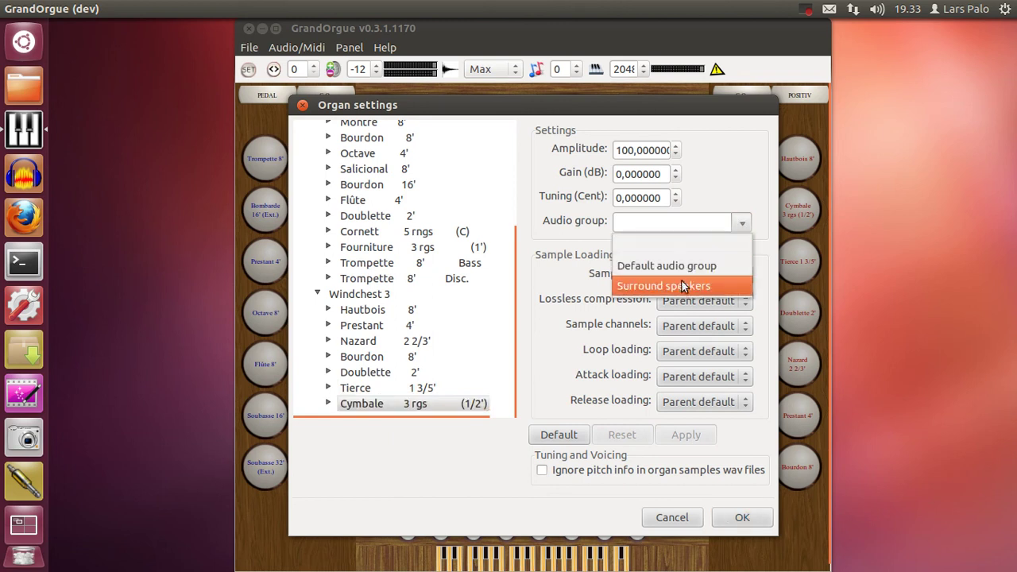
pyautogui.click(681, 284)
pyautogui.click(688, 435)
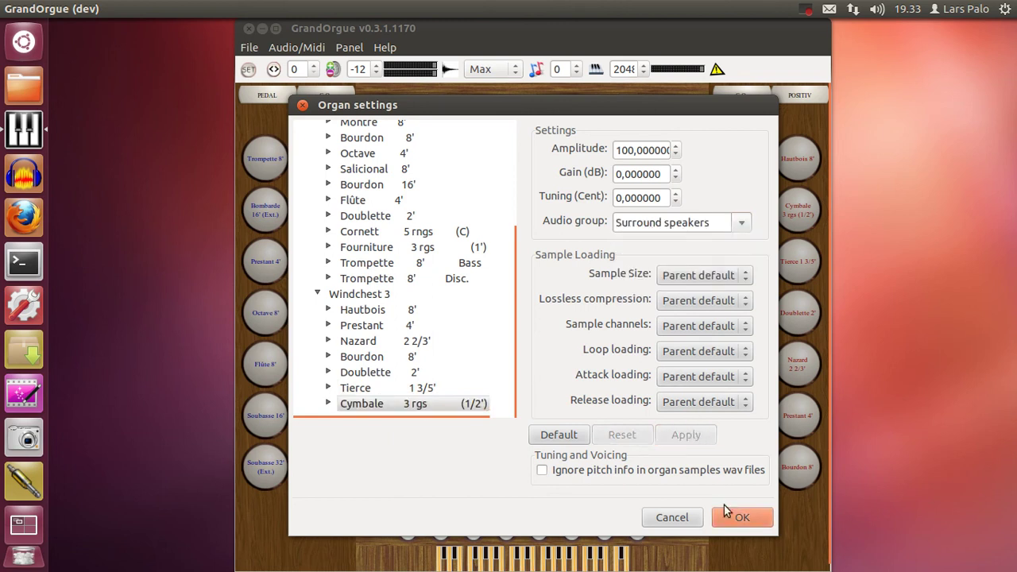
# Close the organ settings and draw the Positiv and G.O. Bourdon 8' stops
pyautogui.click(742, 519)
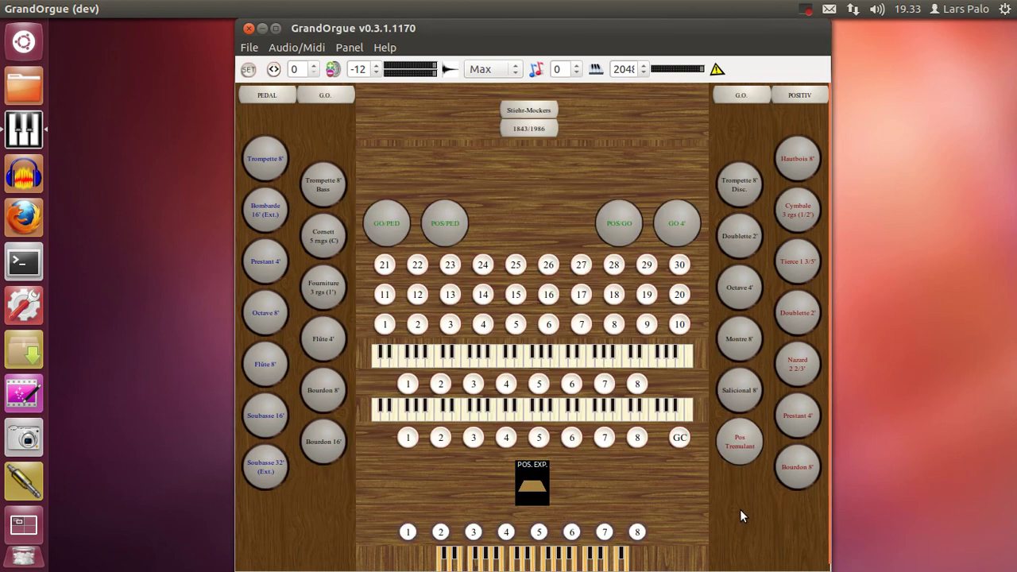
pyautogui.rightClick(799, 489)
pyautogui.click(799, 486)
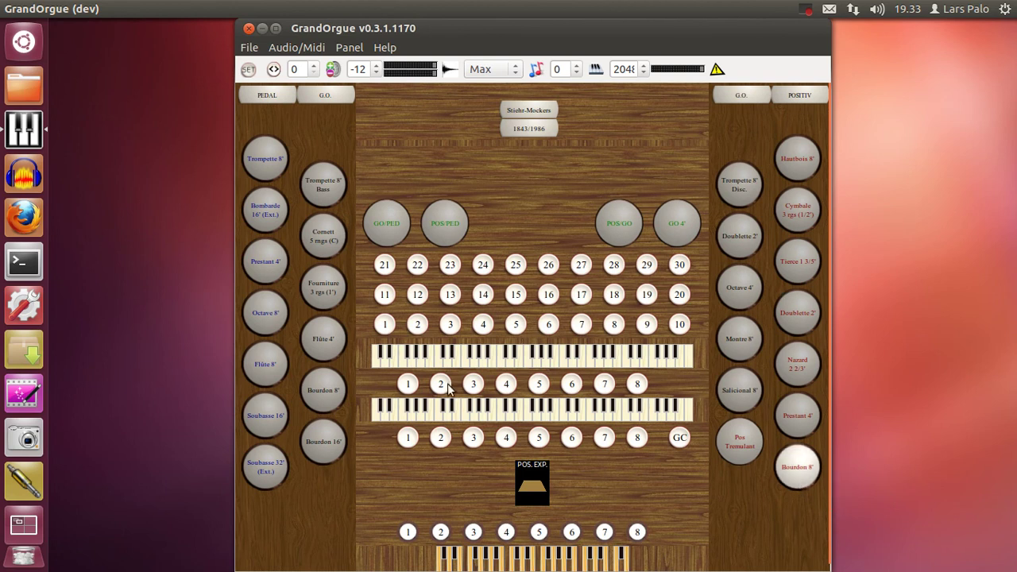
pyautogui.click(339, 404)
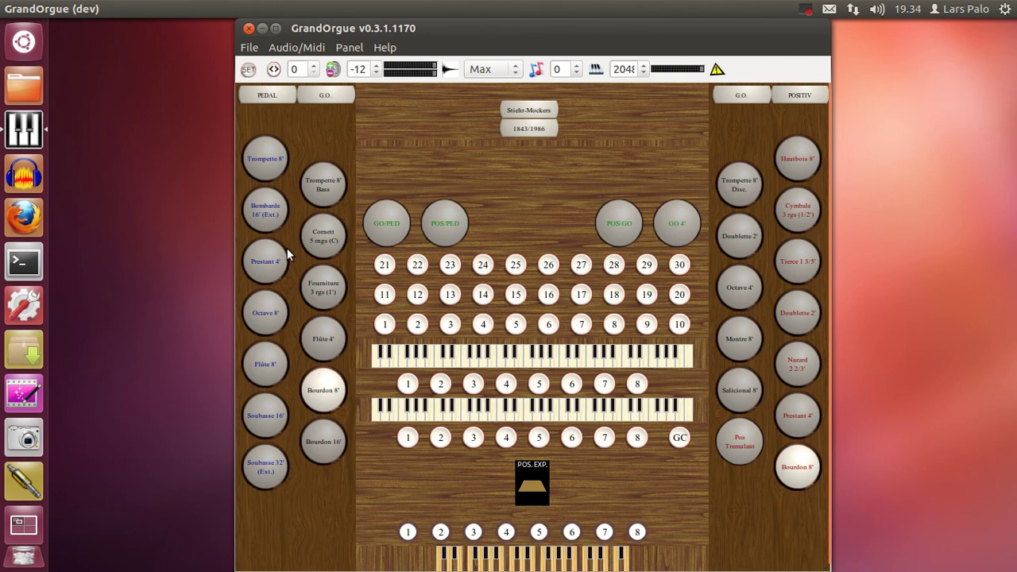
# Cancel out of Audio/Midi Settings and reopen Organ settings showing Windchest 1 and 2
pyautogui.click(307, 47)
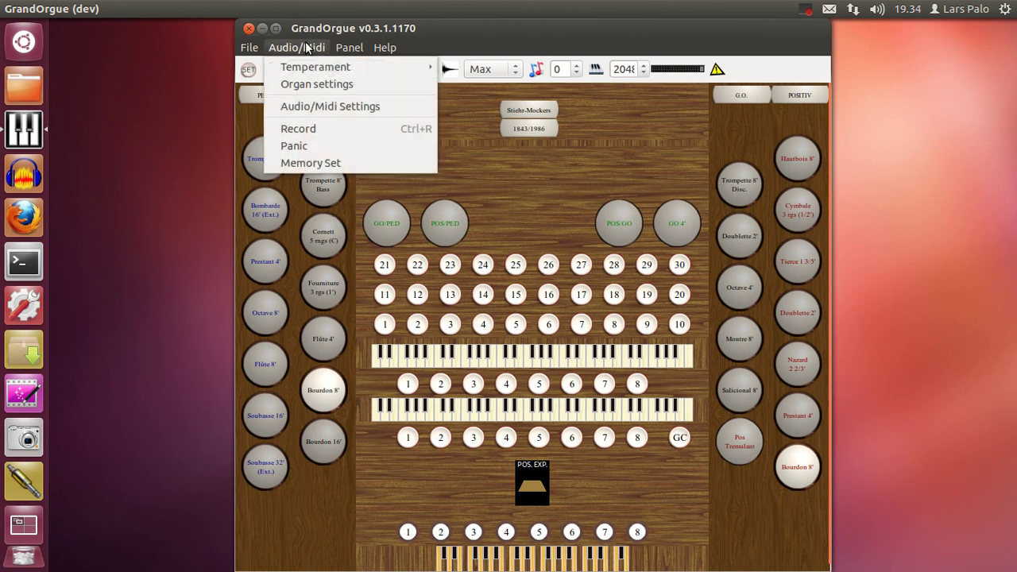
pyautogui.click(313, 107)
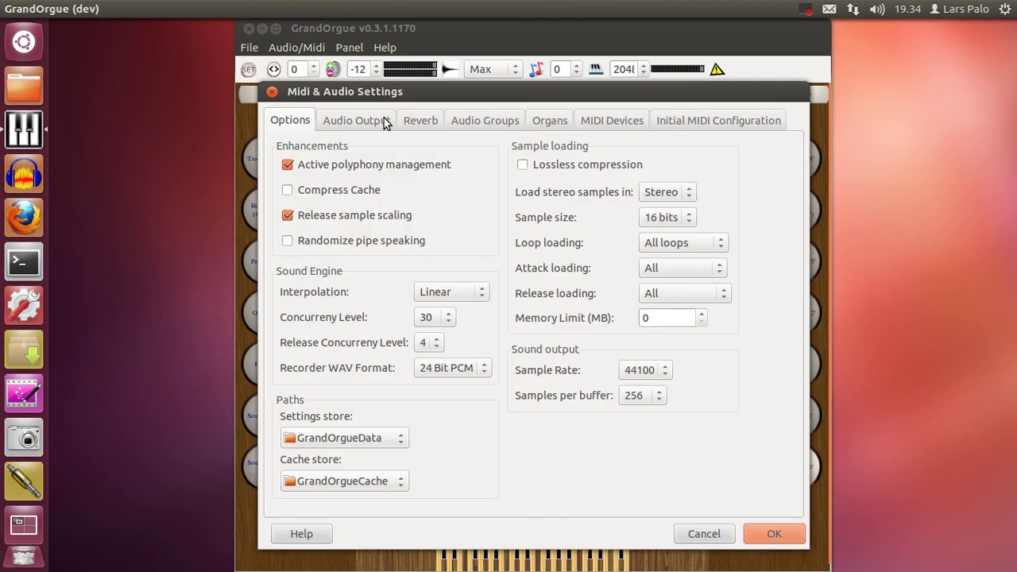
pyautogui.click(704, 534)
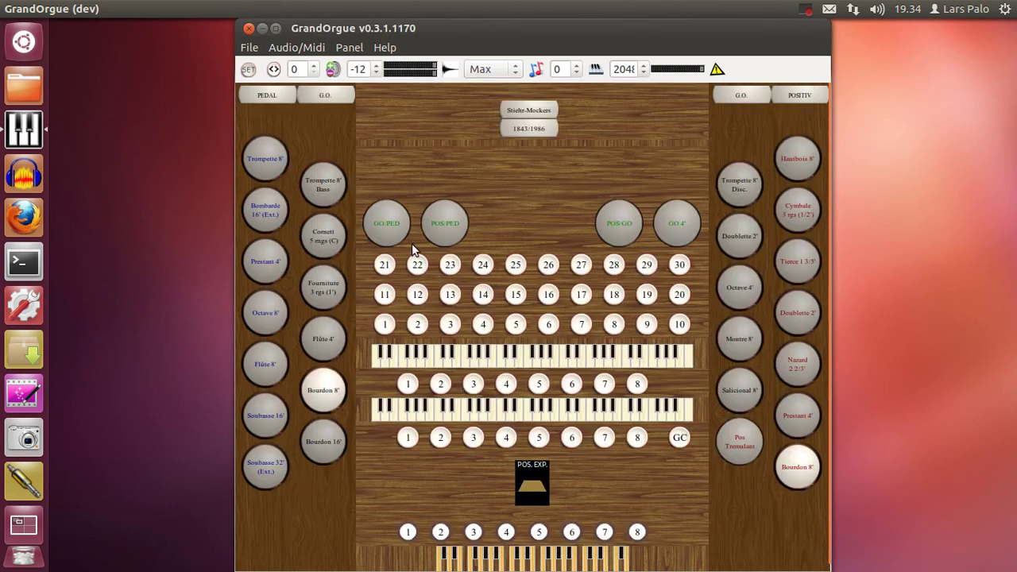
pyautogui.click(287, 53)
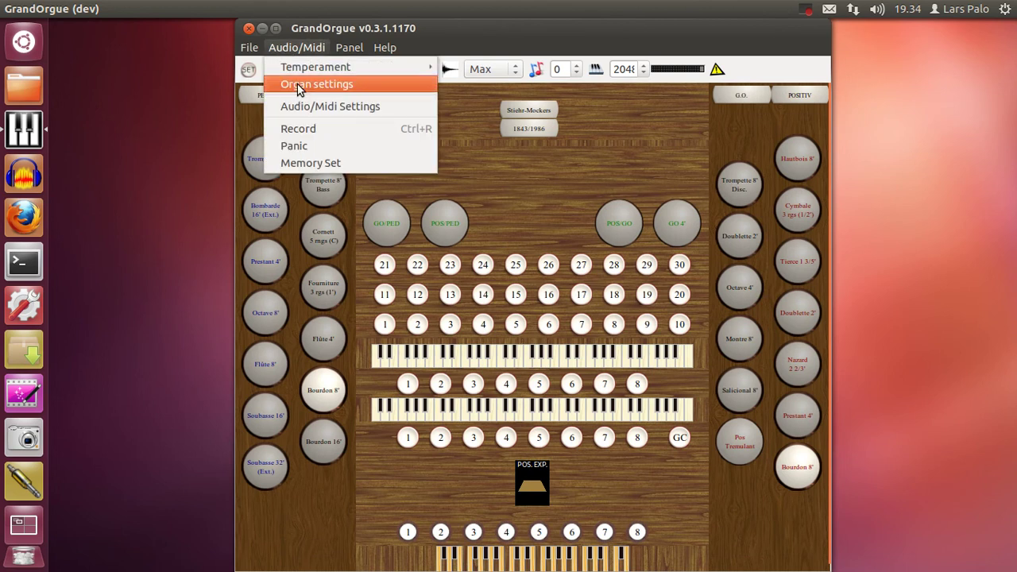
pyautogui.click(300, 85)
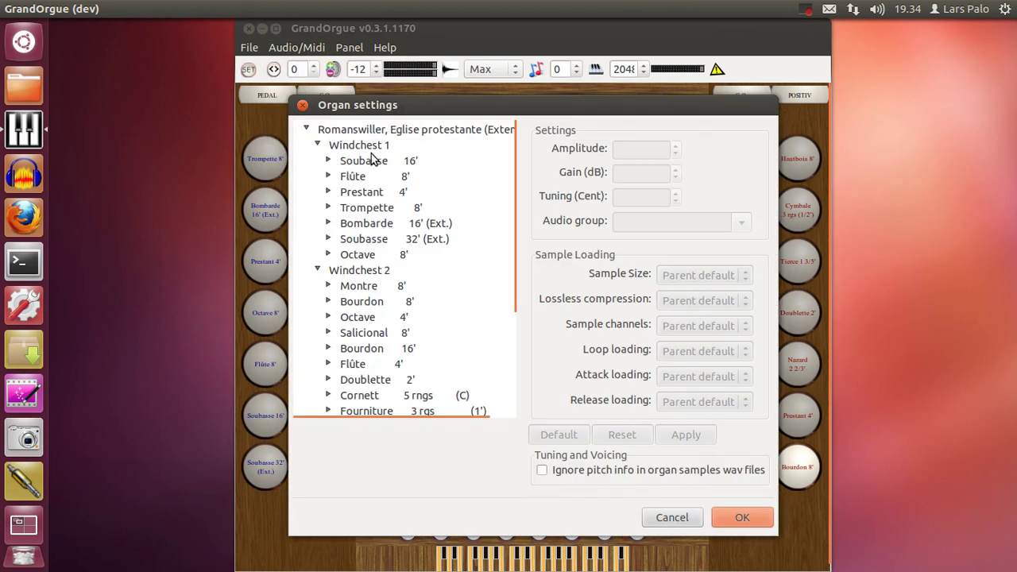
# Assign the Windchest 1 Trompette 8' rank to the Surround speakers audio group, applying and confirming
pyautogui.click(368, 211)
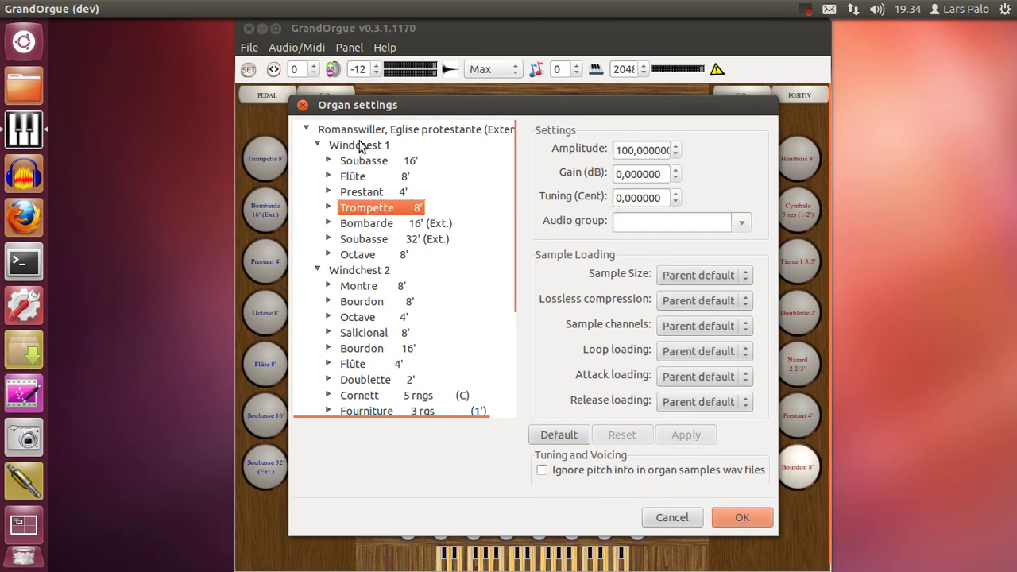
pyautogui.click(752, 228)
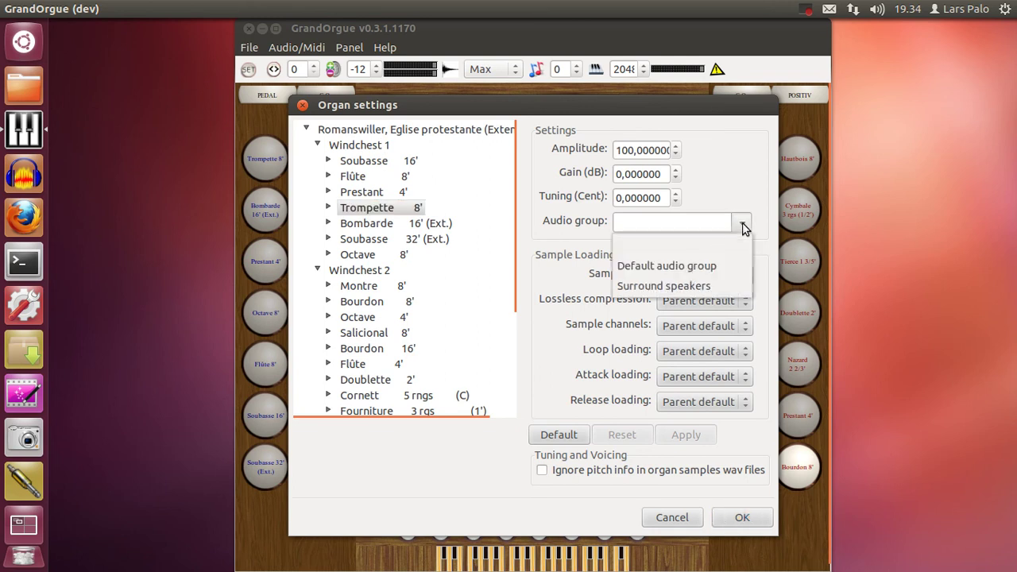
pyautogui.click(698, 287)
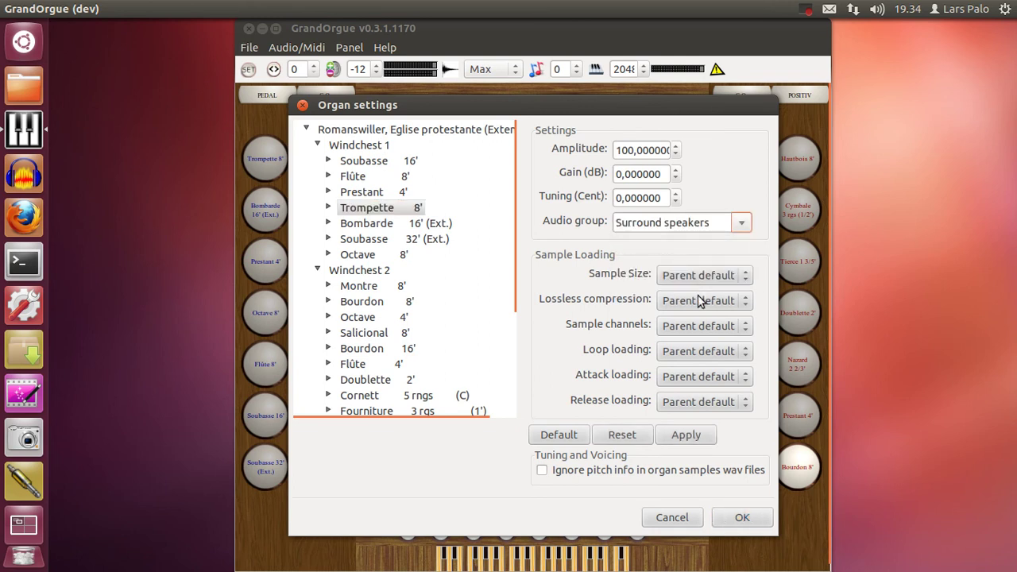
pyautogui.click(705, 438)
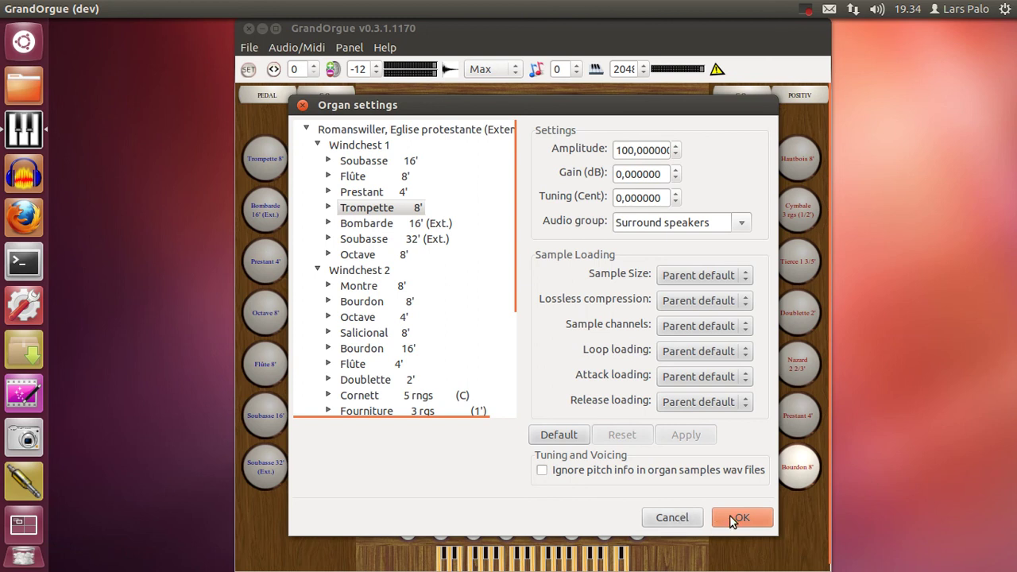
pyautogui.click(672, 517)
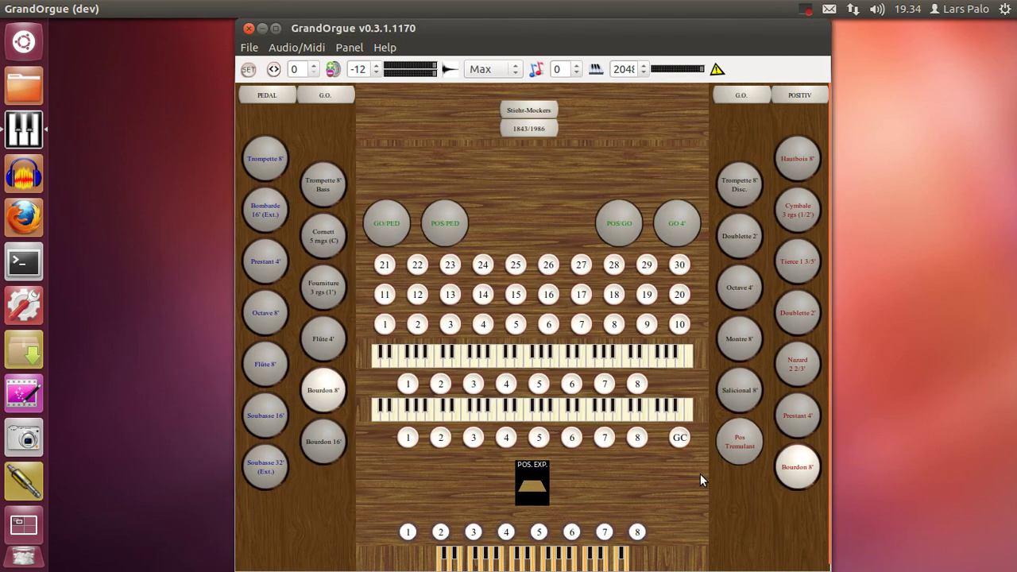